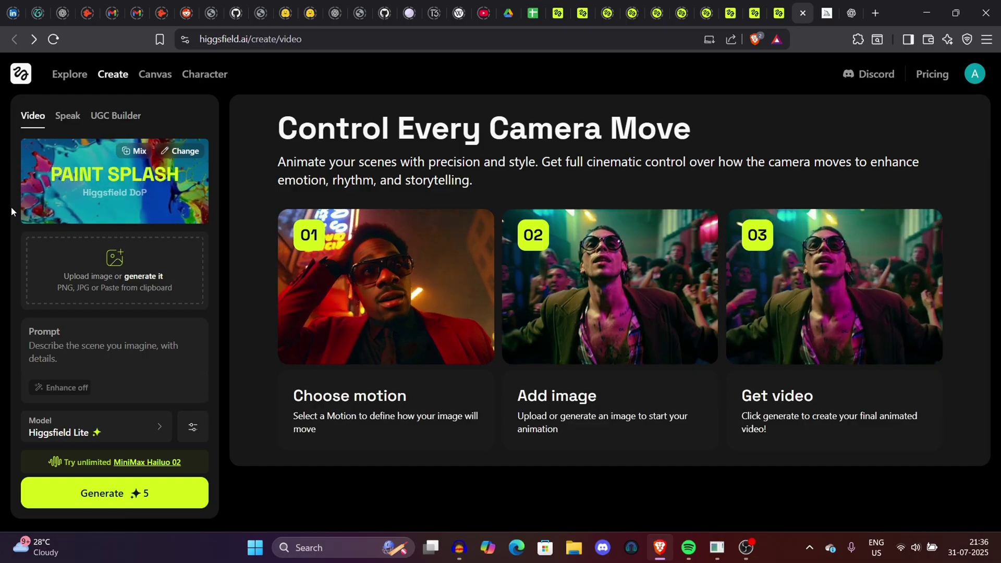
# - Open the full motion preset gallery from the preset card's Change option
pyautogui.click(134, 180)
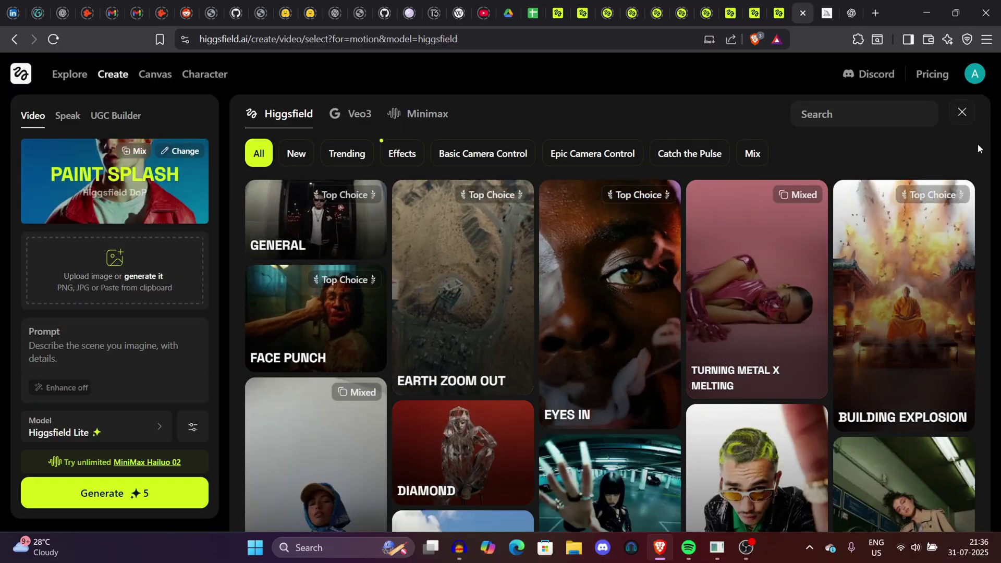
pyautogui.scroll(-1, 978, 149)
pyautogui.scroll(-2, 977, 148)
pyautogui.scroll(-5, 977, 149)
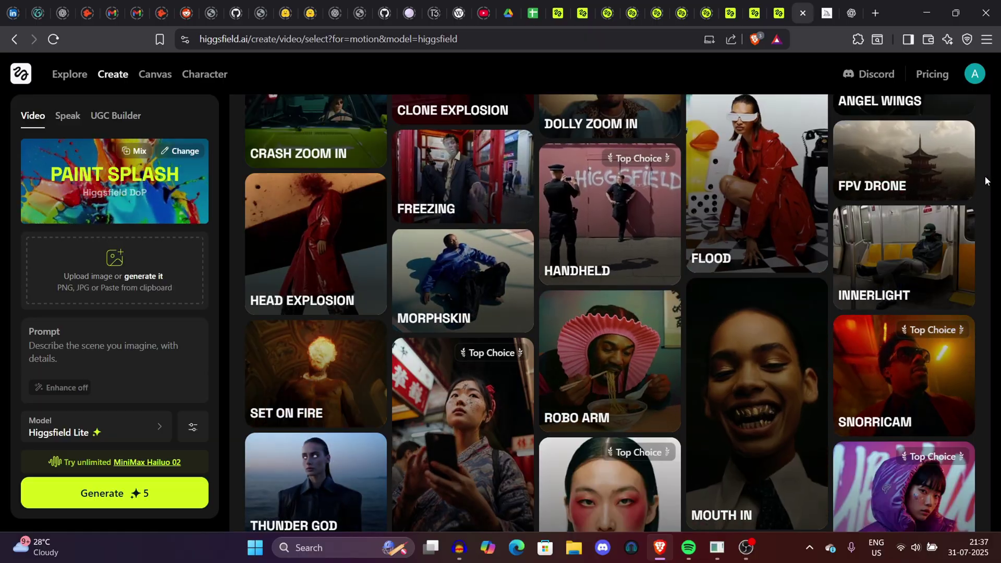
pyautogui.scroll(-3, 985, 176)
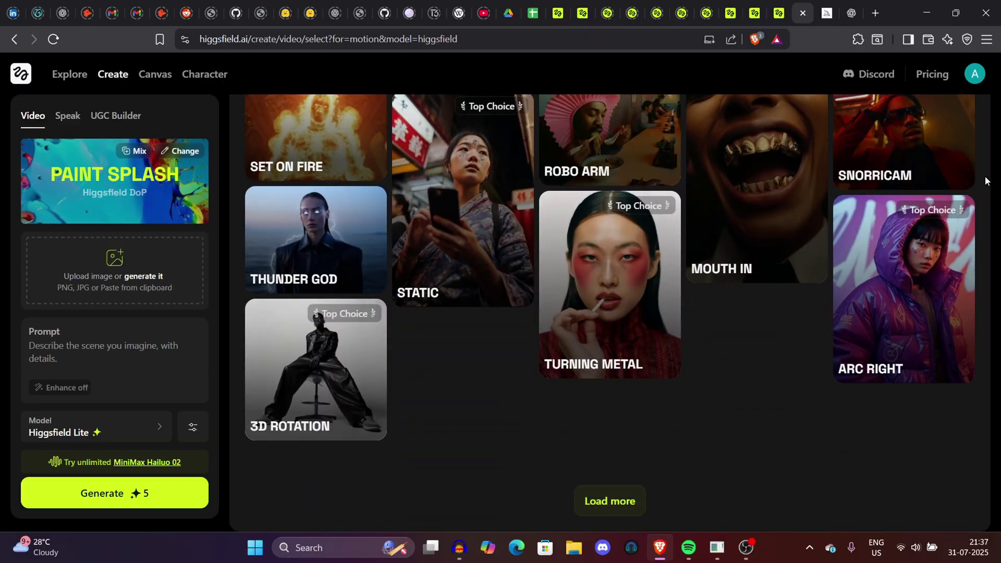
pyautogui.scroll(1, 985, 176)
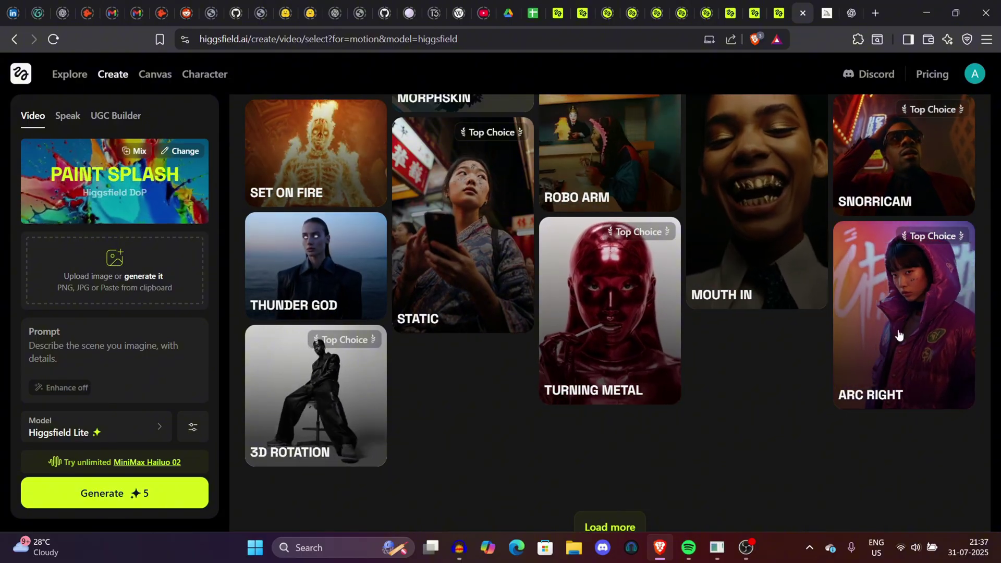
pyautogui.scroll(1, 920, 441)
pyautogui.scroll(3, 920, 441)
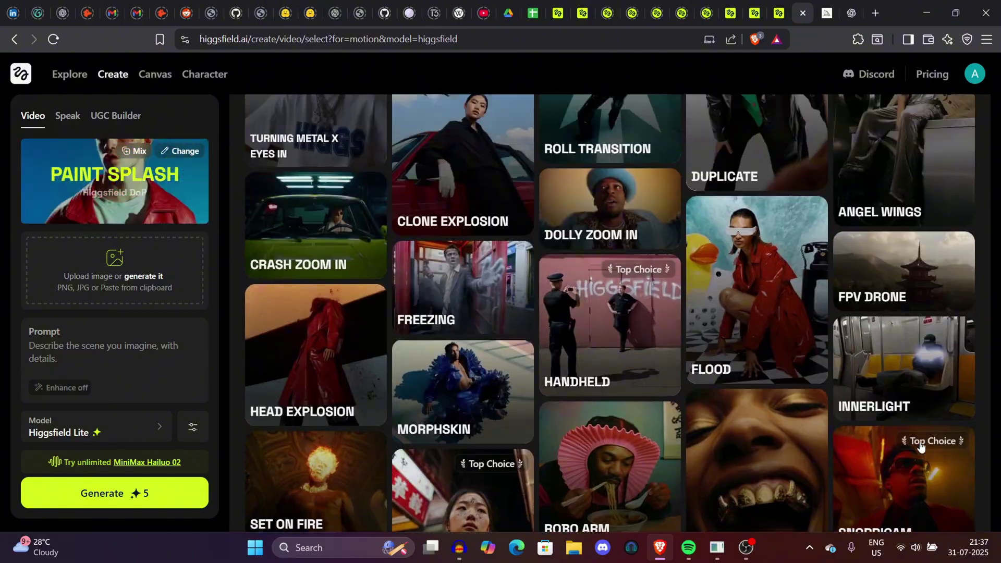
pyautogui.scroll(5, 920, 441)
pyautogui.scroll(2, 920, 441)
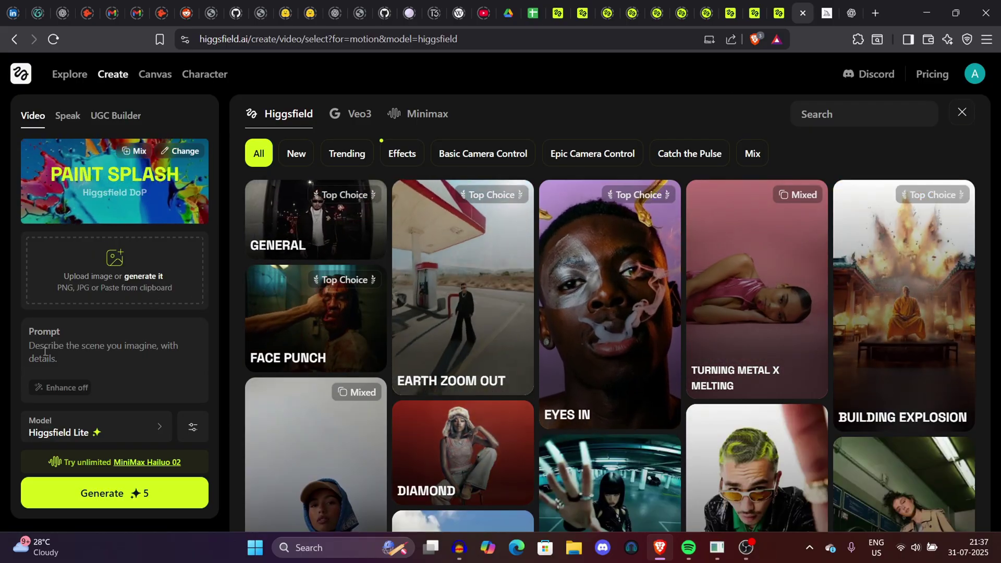
# - Check the video model list, keep Higgsfield Lite, and open the Advanced settings
pyautogui.click(161, 429)
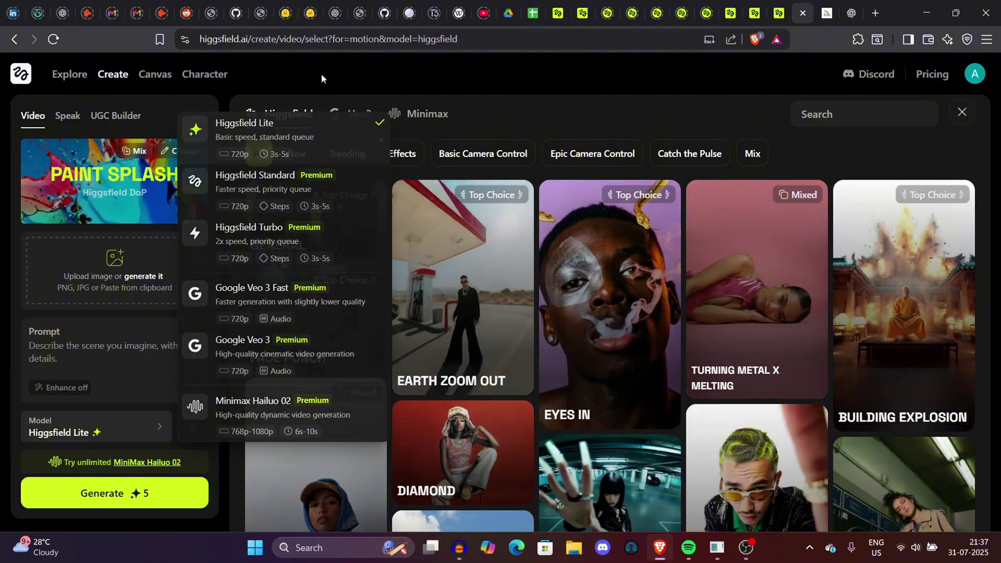
pyautogui.click(321, 74)
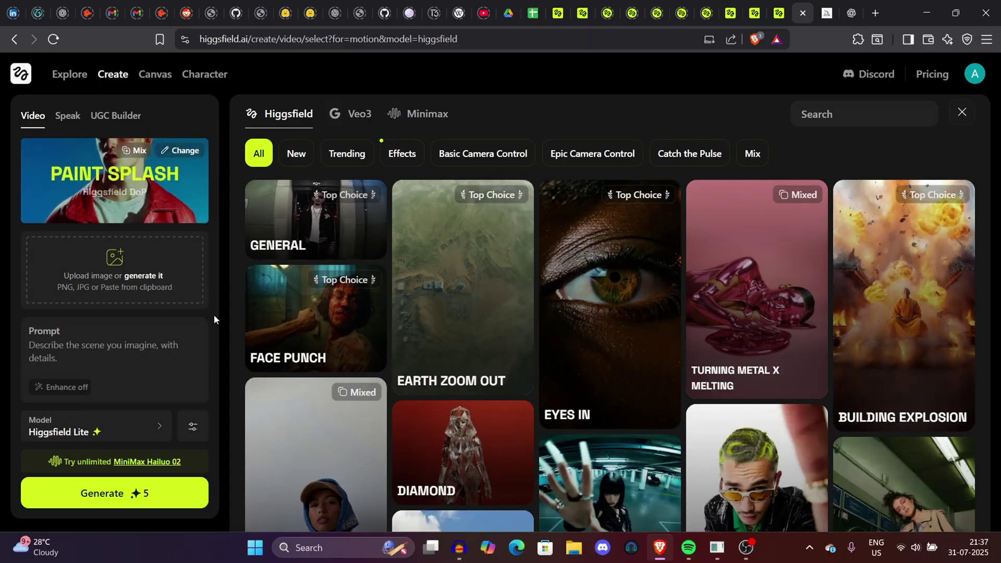
pyautogui.scroll(-1, 214, 315)
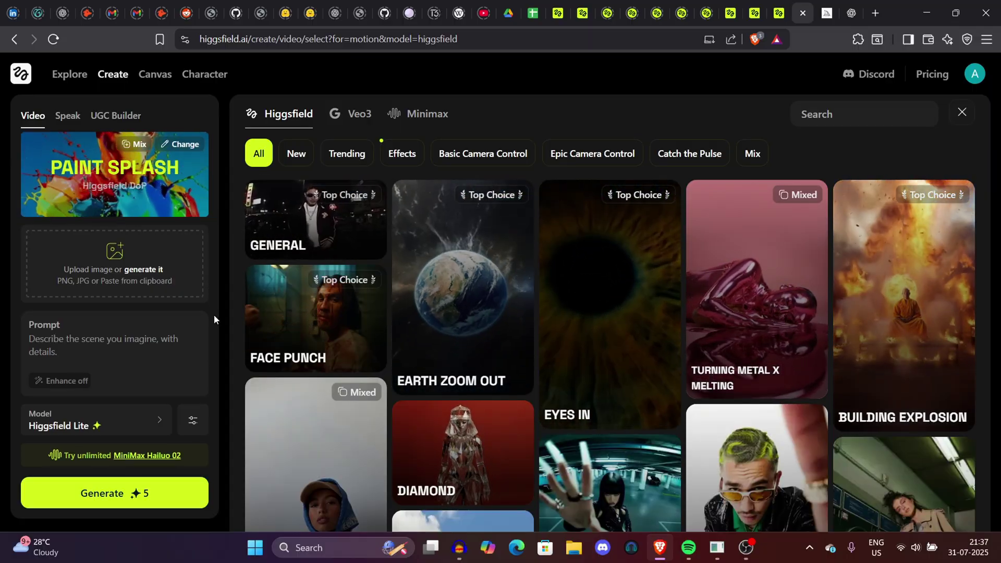
pyautogui.click(194, 421)
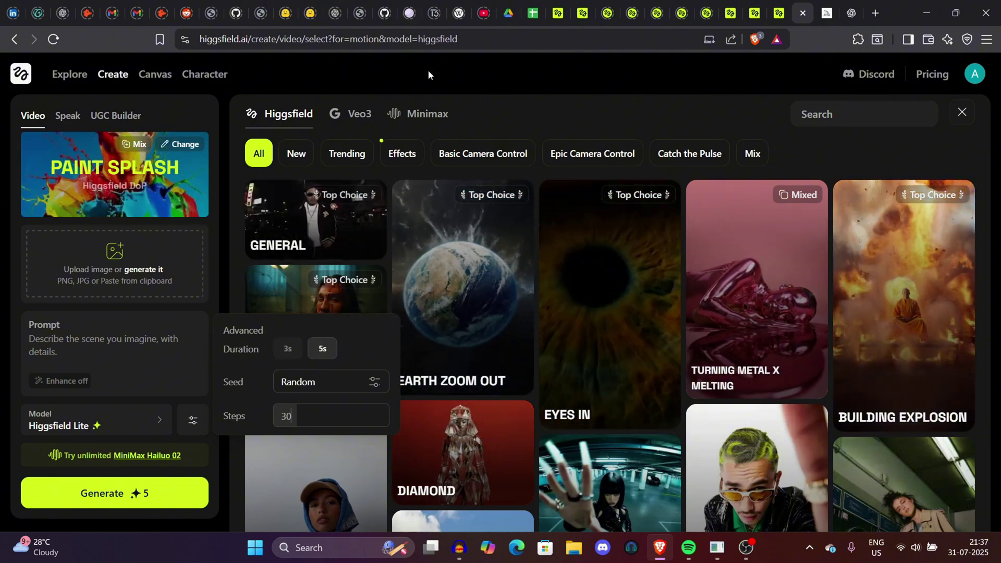
# - Dismiss the Advanced settings and focus the motion preset Search box
pyautogui.click(428, 69)
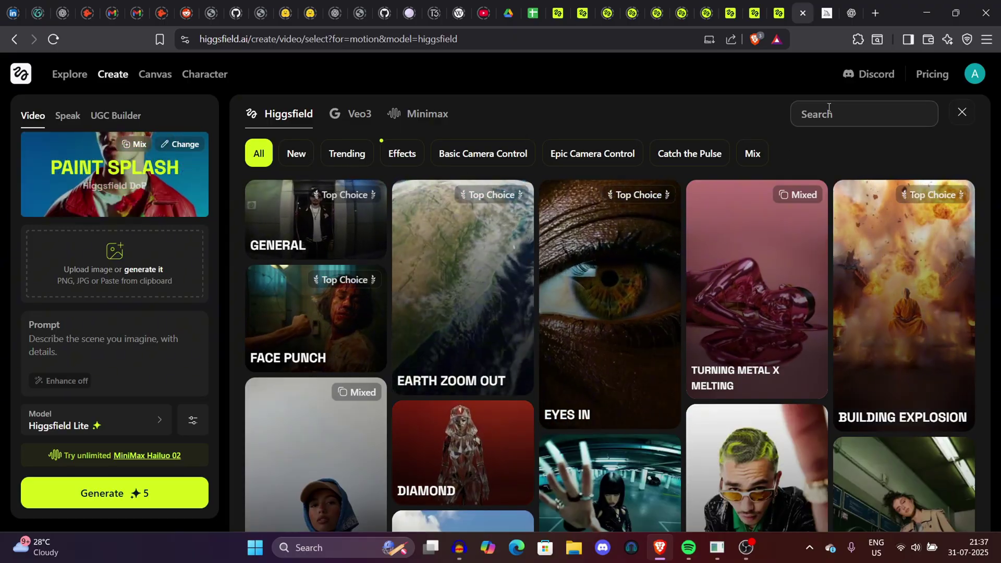
pyautogui.click(874, 114)
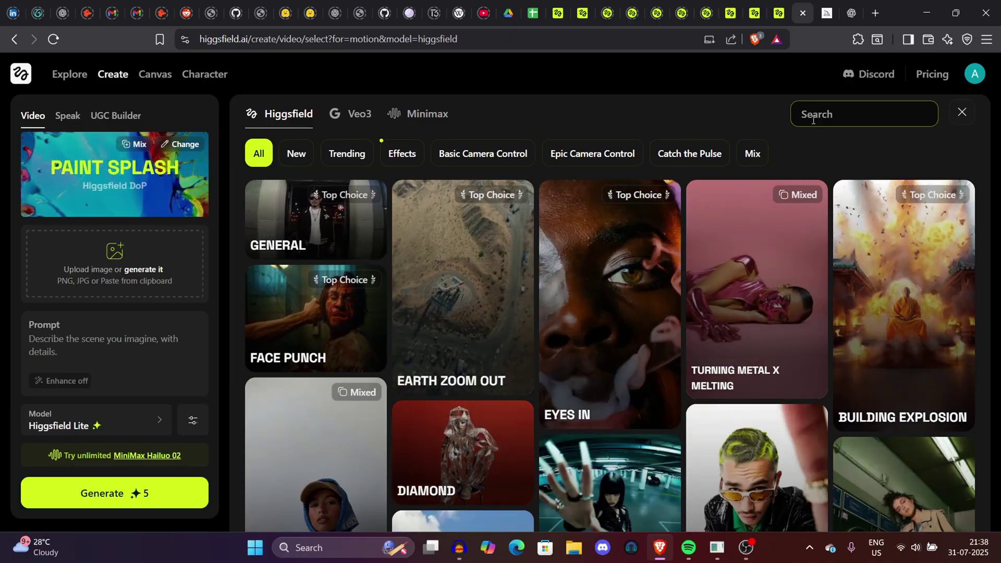
pyautogui.click(898, 117)
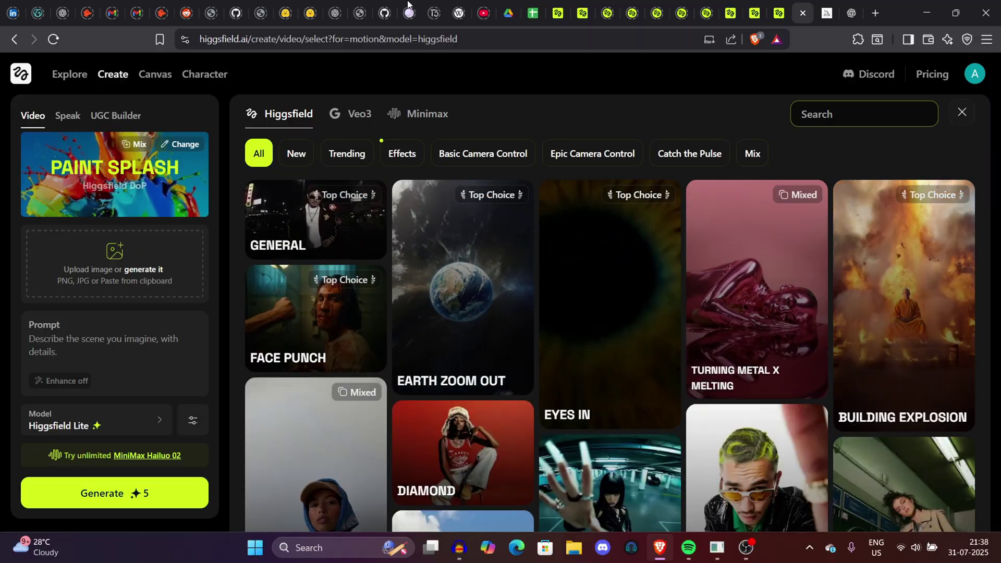
# - In ChatGPT, select and copy the Midjourney prompt for the young man in his 20s
pyautogui.click(851, 11)
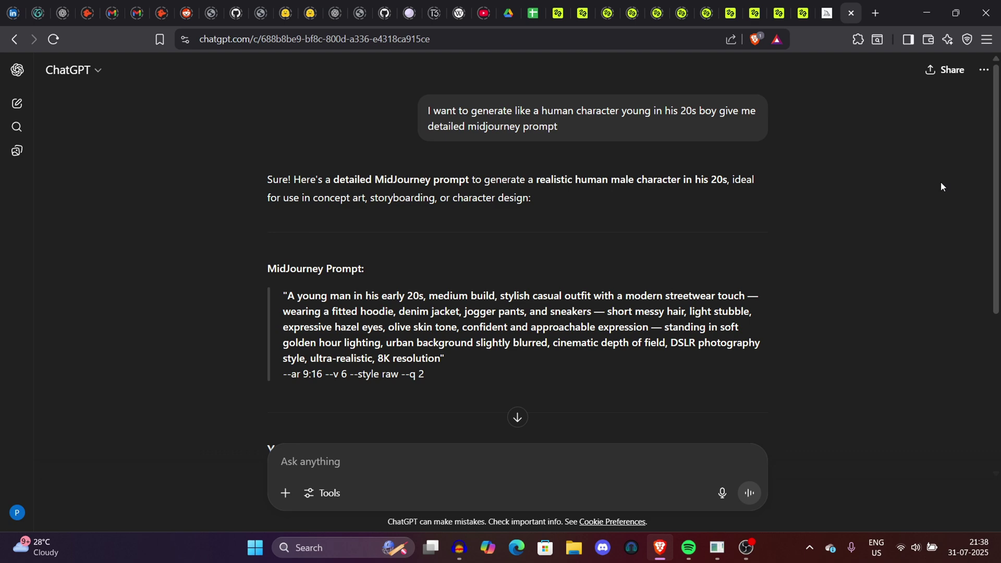
pyautogui.scroll(-2, 516, 250)
pyautogui.scroll(-1, 516, 251)
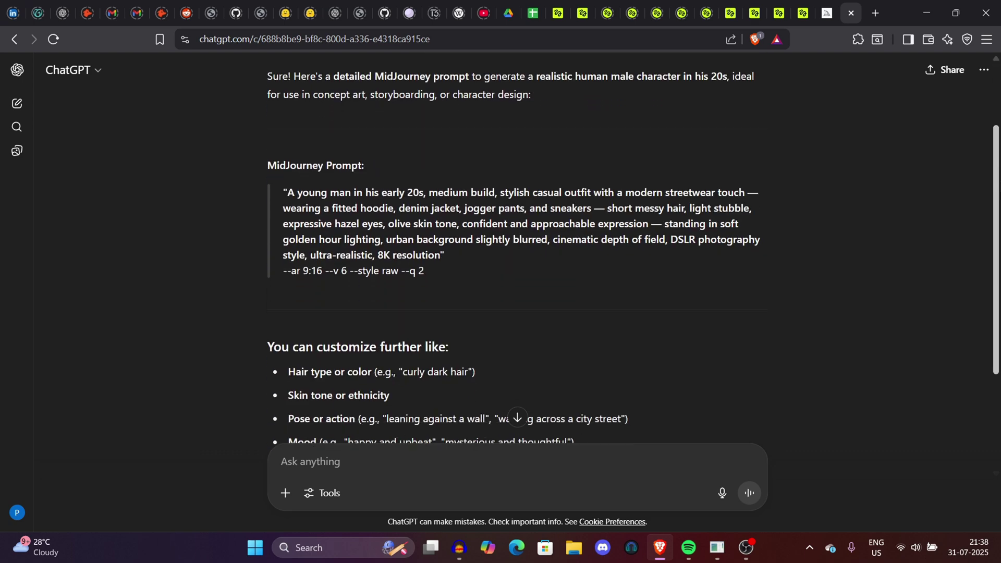
pyautogui.scroll(2, 516, 250)
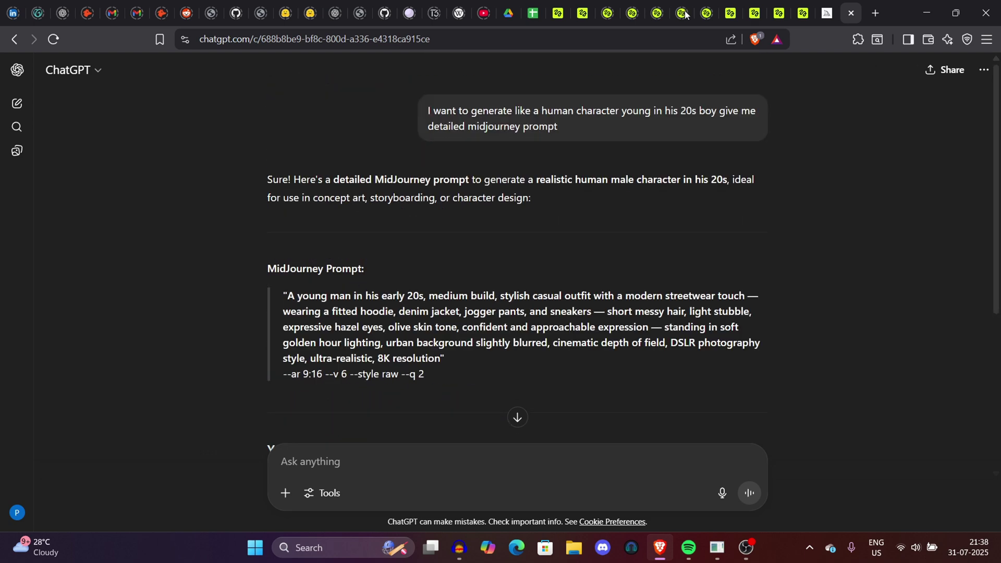
pyautogui.moveTo(423, 109)
pyautogui.mouseDown()
pyautogui.moveTo(501, 71)
pyautogui.moveTo(617, 131)
pyautogui.mouseUp()
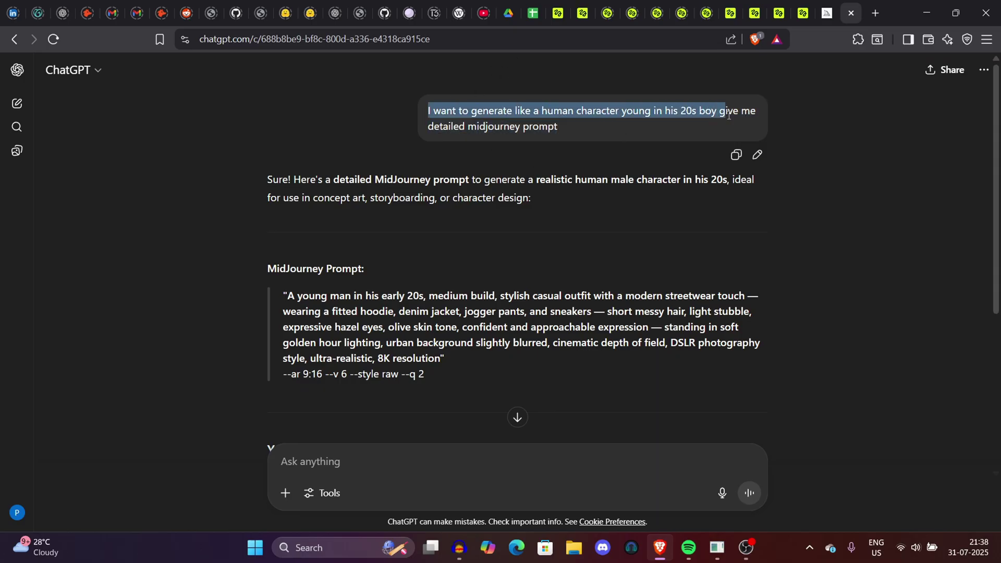
pyautogui.click(569, 131)
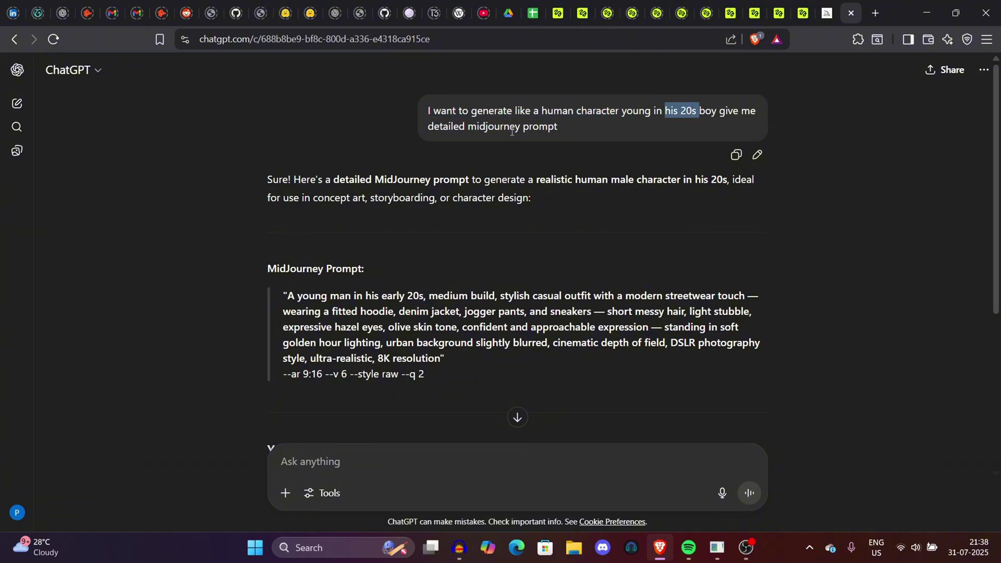
pyautogui.moveTo(288, 296); pyautogui.dragTo(436, 369)
pyautogui.hotkey('ctrl', 'c')
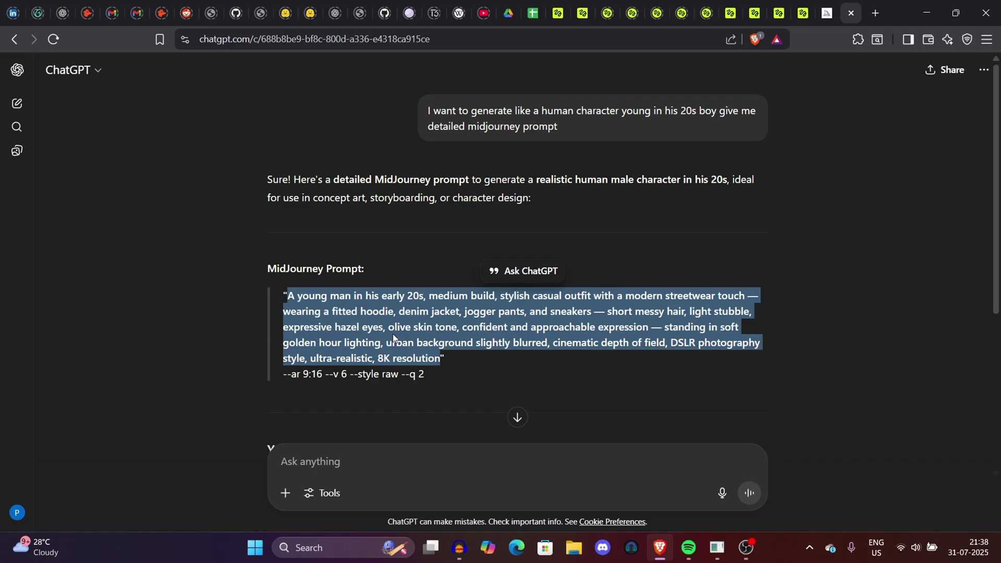
pyautogui.click(758, 270)
pyautogui.moveTo(999, 146)
pyautogui.mouseDown()
pyautogui.moveTo(998, 303)
pyautogui.moveTo(999, 216)
pyautogui.mouseUp()
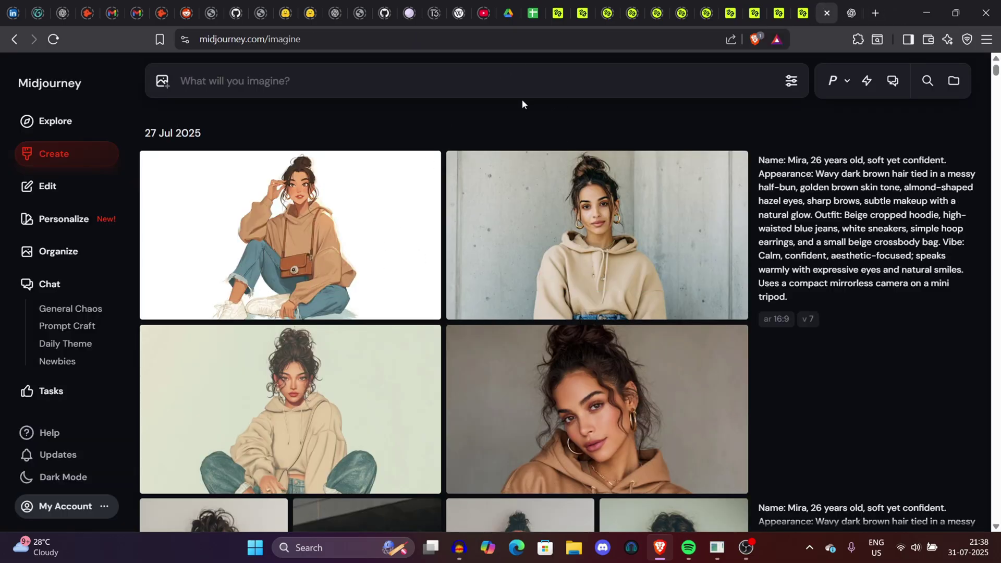
# - Paste the streetwear portrait prompt, keep model version 7, and submit it
pyautogui.hotkey('ctrl', 'v')
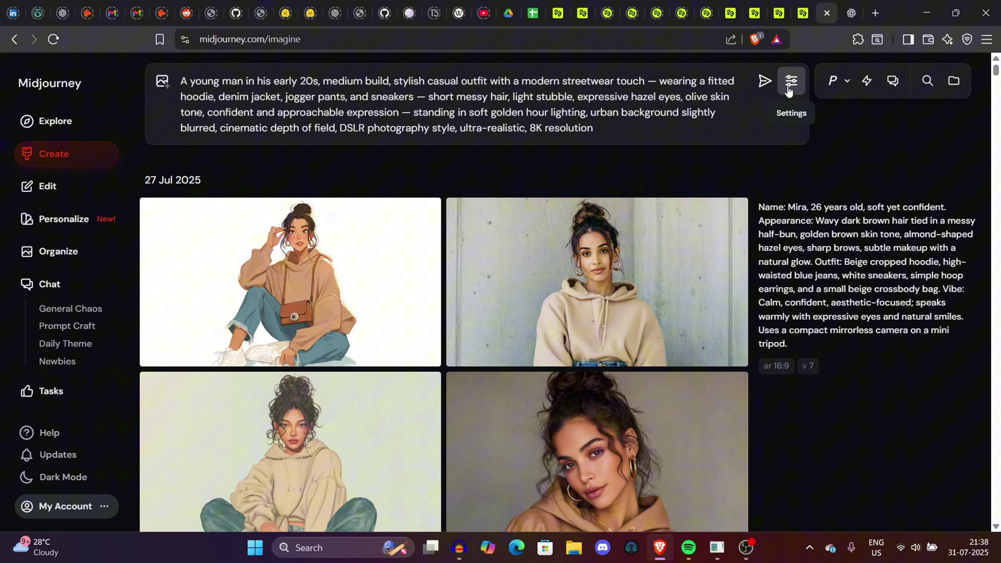
pyautogui.click(790, 87)
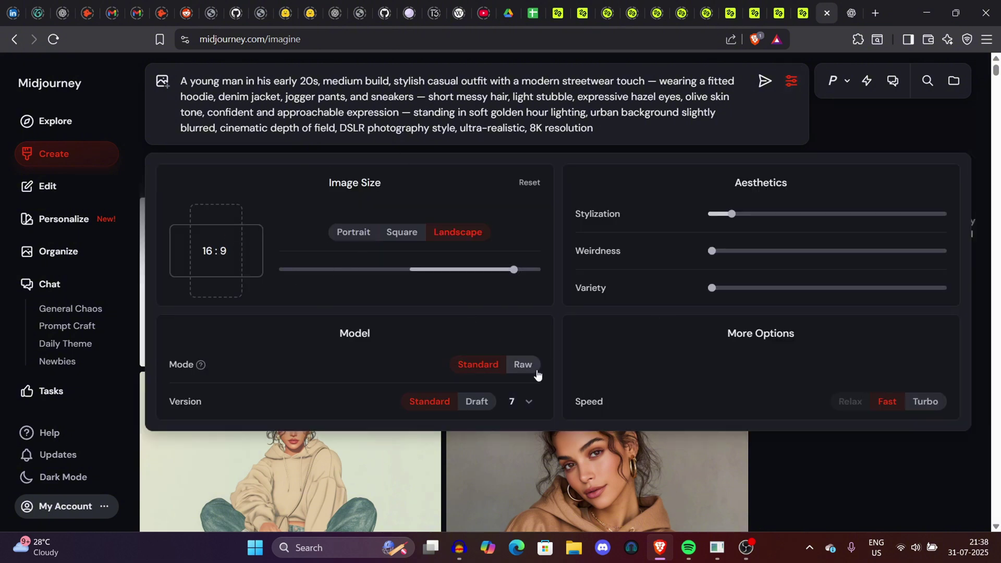
pyautogui.click(532, 403)
pyautogui.click(461, 438)
pyautogui.click(828, 146)
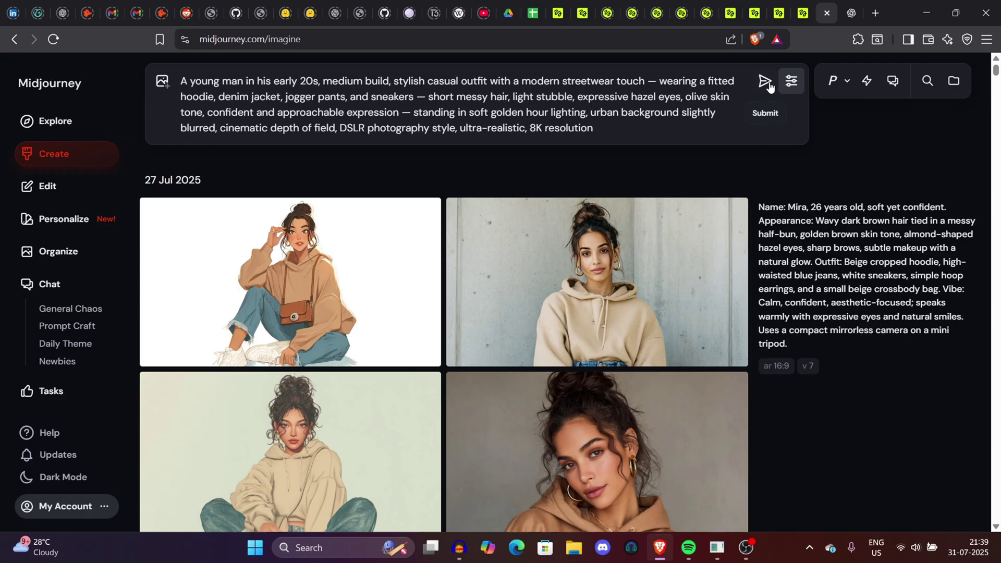
pyautogui.click(763, 81)
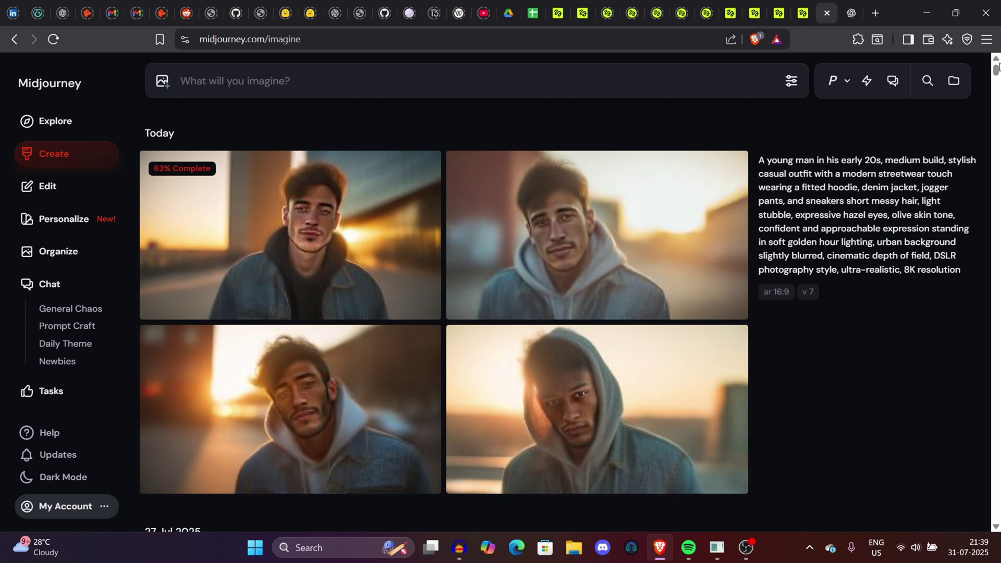
pyautogui.scroll(-3, 996, 75)
pyautogui.scroll(3, 997, 73)
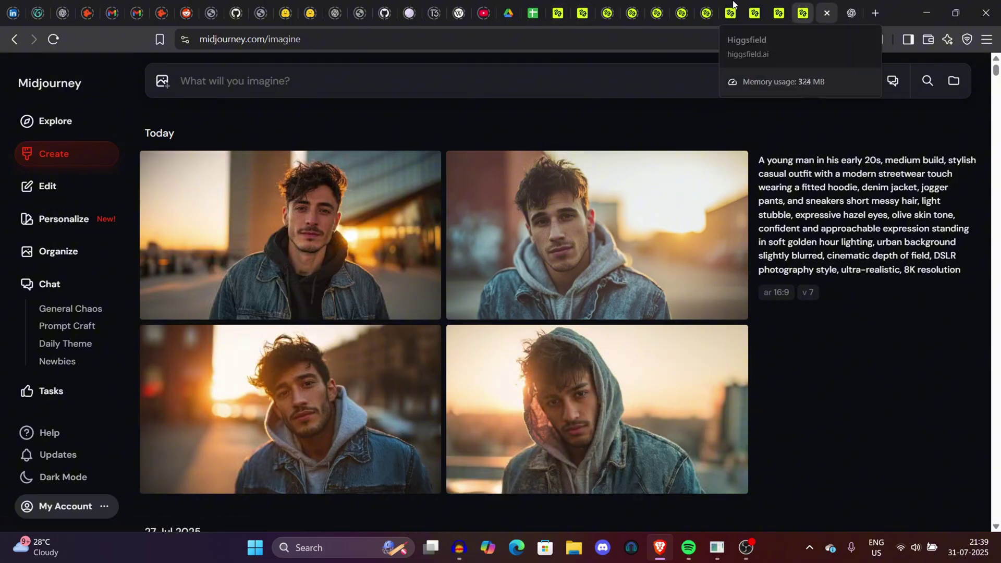
# - Return to Higgsfield's video page, load the FREEZING setup, and enlarge its phone-booth start frame
pyautogui.click(806, 6)
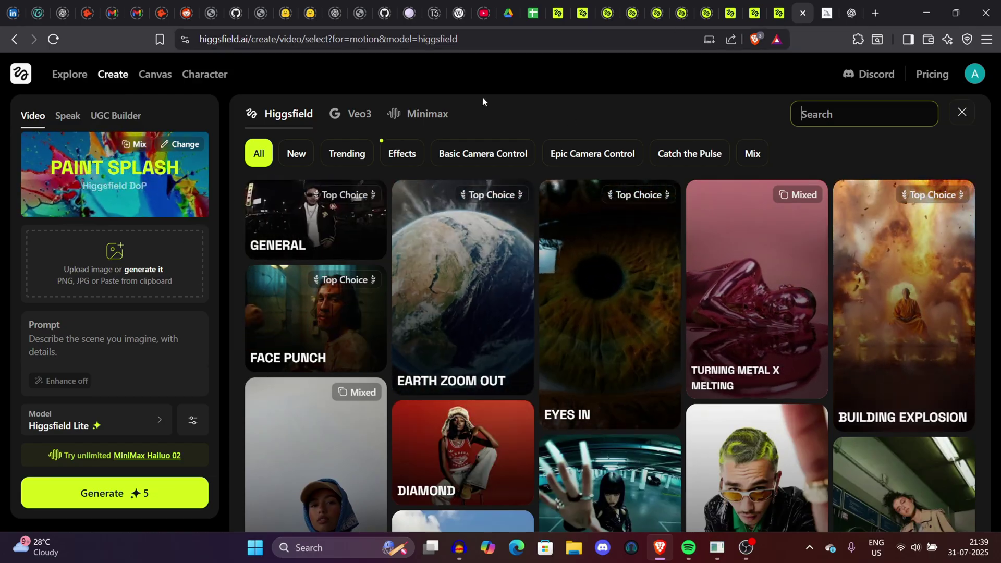
pyautogui.hotkey('alt', 'Left')
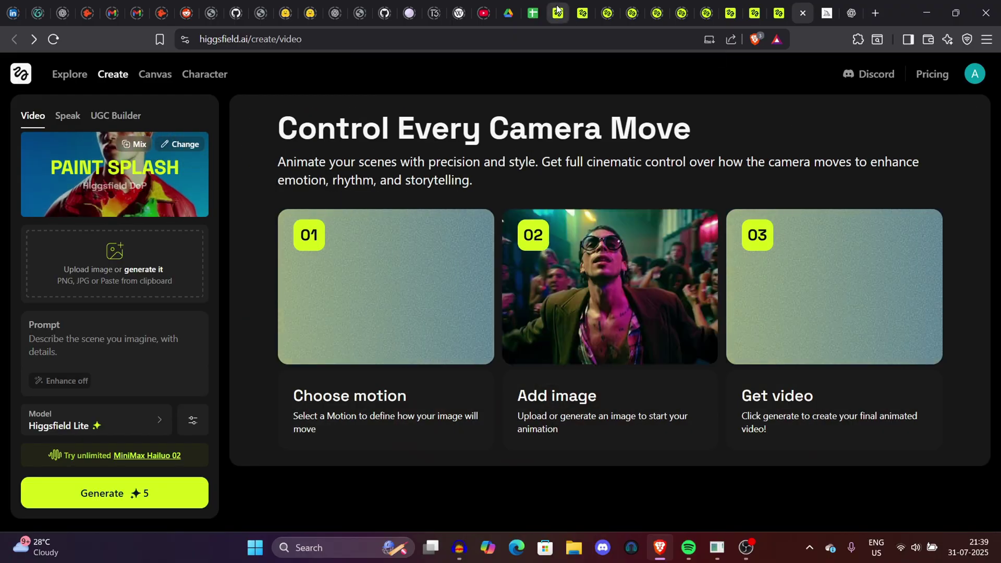
pyautogui.click(558, 9)
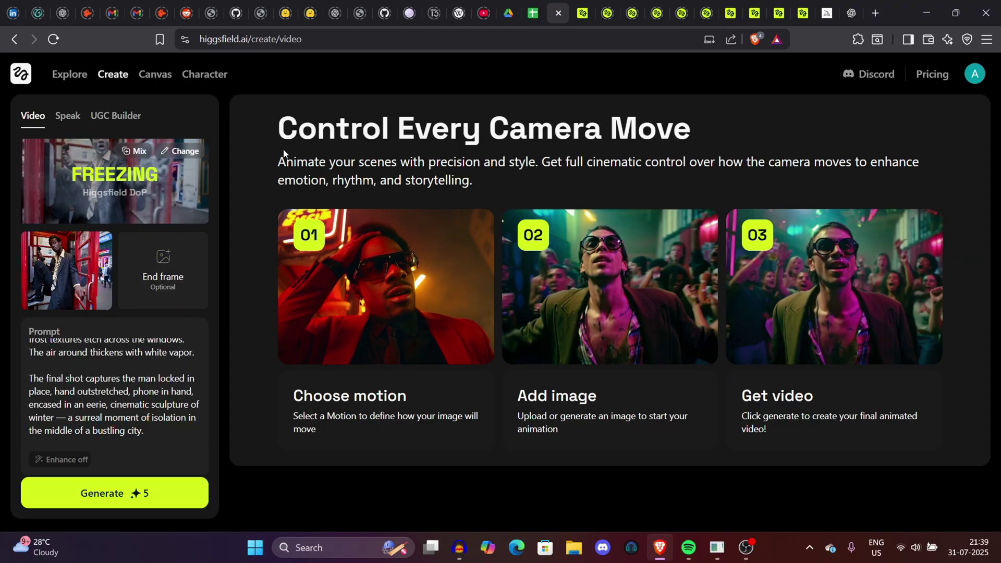
pyautogui.click(48, 265)
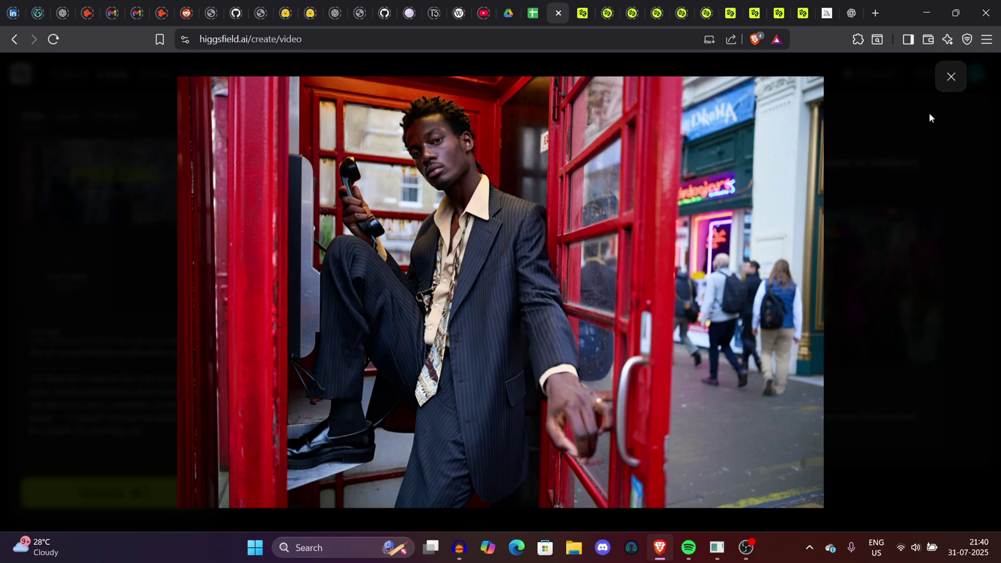
# - Close the preview, look through the motion gallery, and review the FREEZING prompt text
pyautogui.click(949, 78)
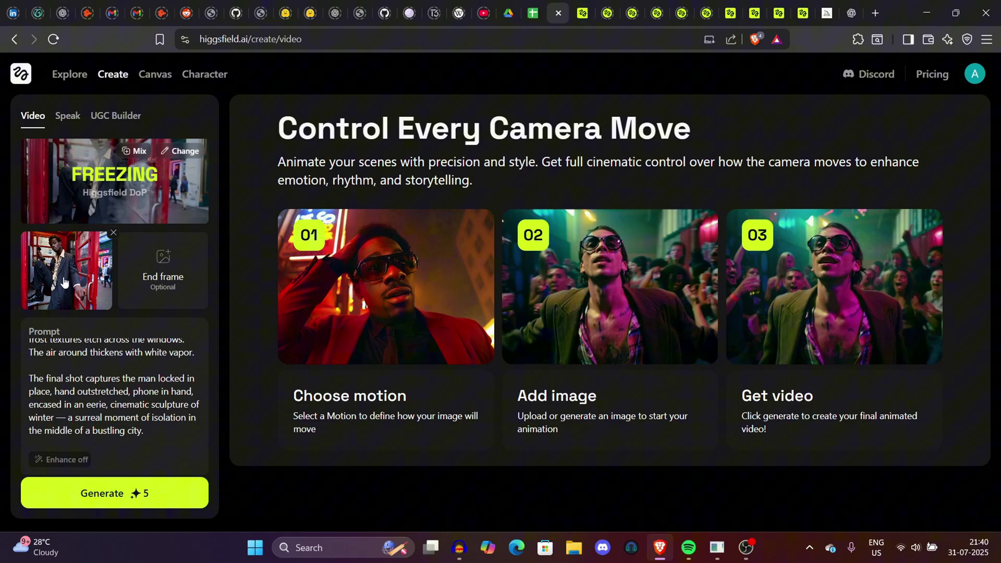
pyautogui.click(141, 193)
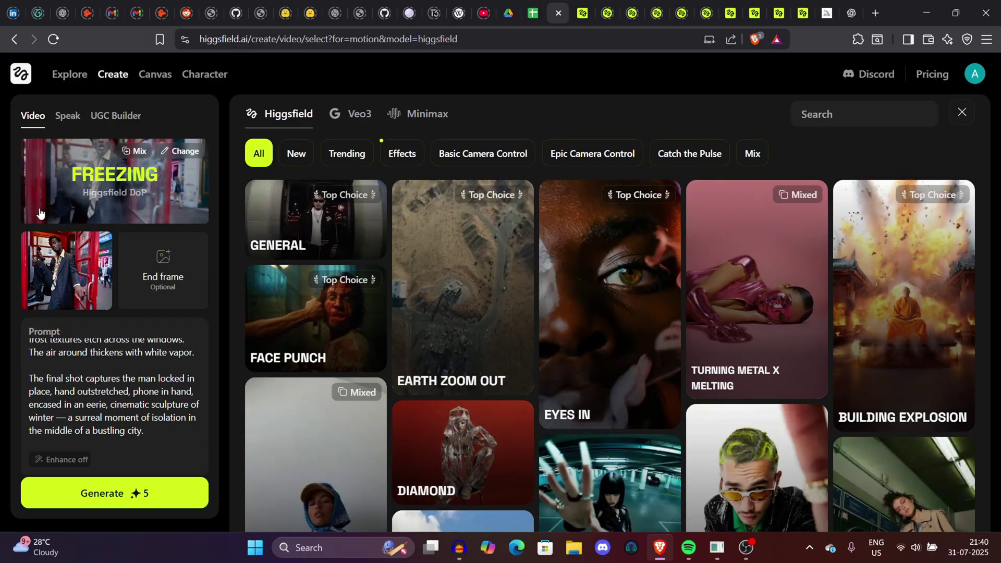
pyautogui.click(15, 39)
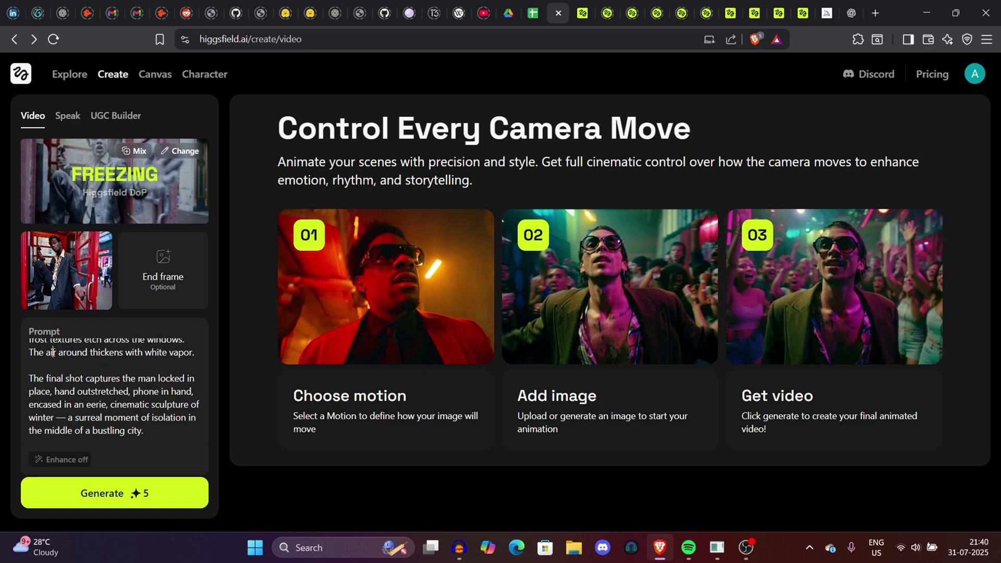
pyautogui.moveTo(53, 352); pyautogui.dragTo(44, 329)
pyautogui.click(34, 343)
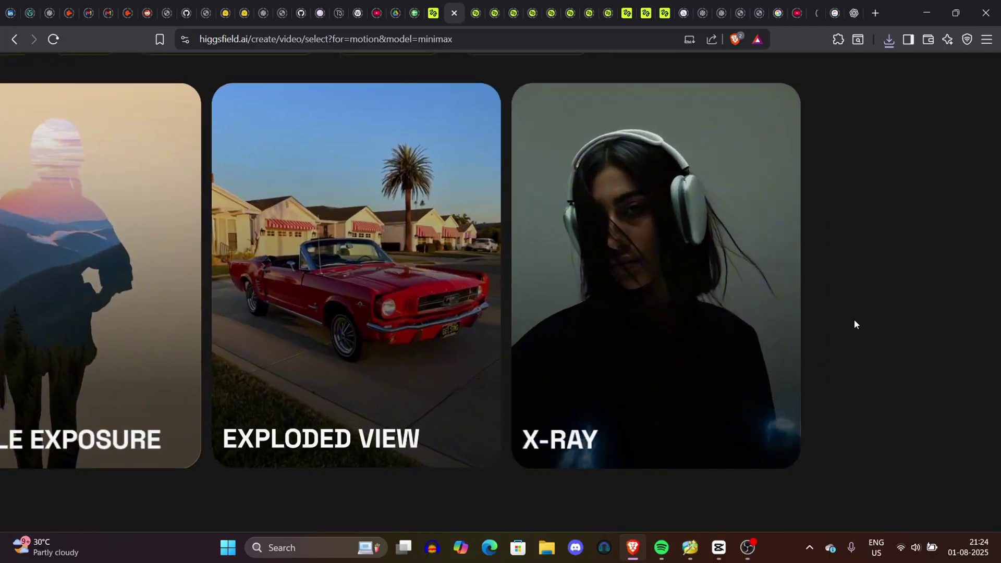
# - Pick the X-RAY preset, then enlarge and inspect the kimono swordsman start frame
pyautogui.click(659, 235)
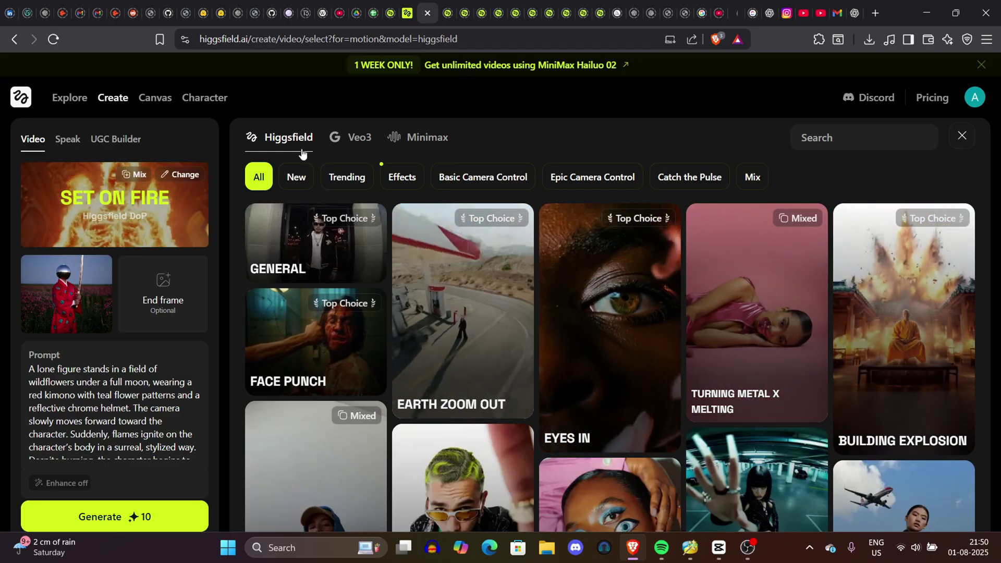
pyautogui.click(962, 136)
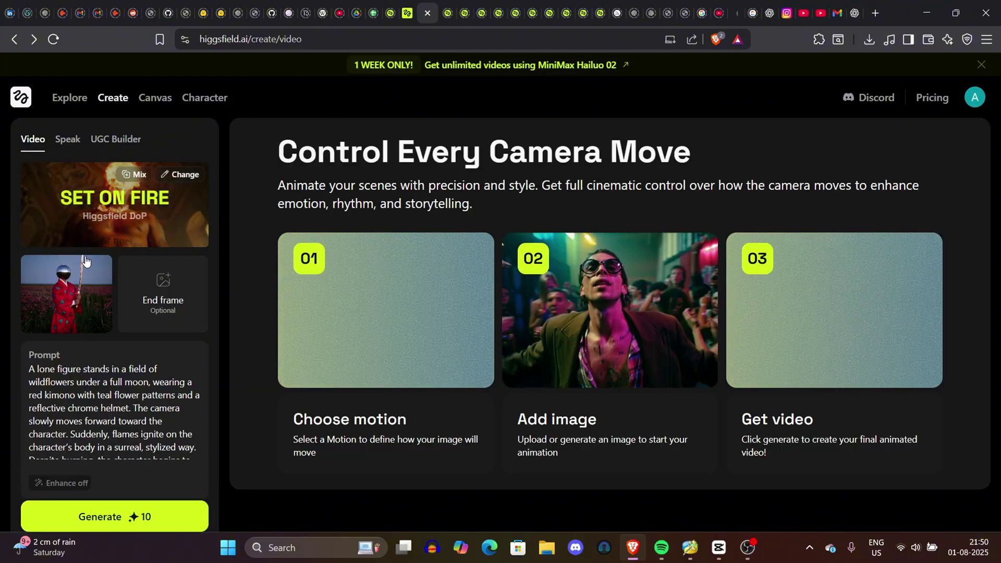
pyautogui.click(44, 281)
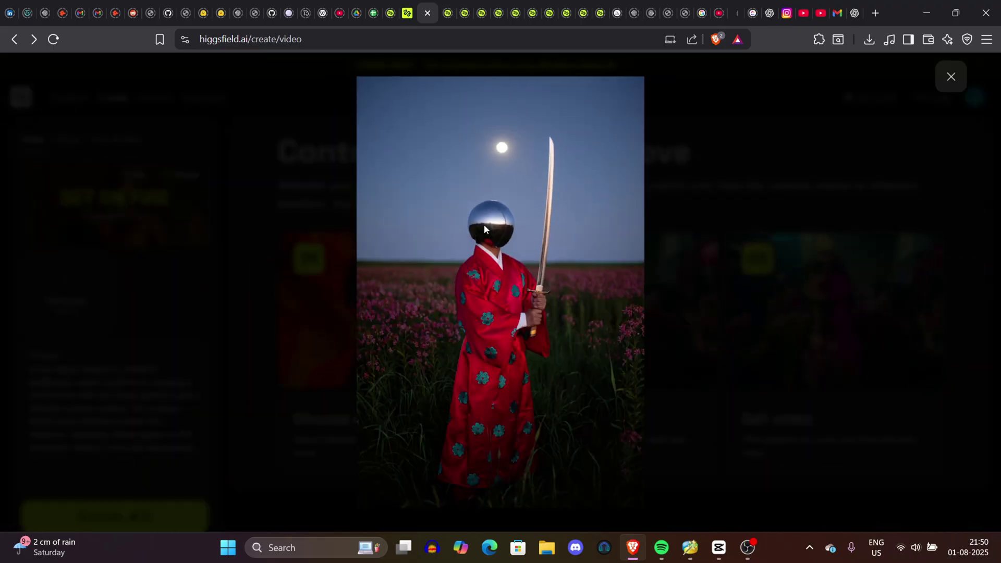
pyautogui.click(488, 214)
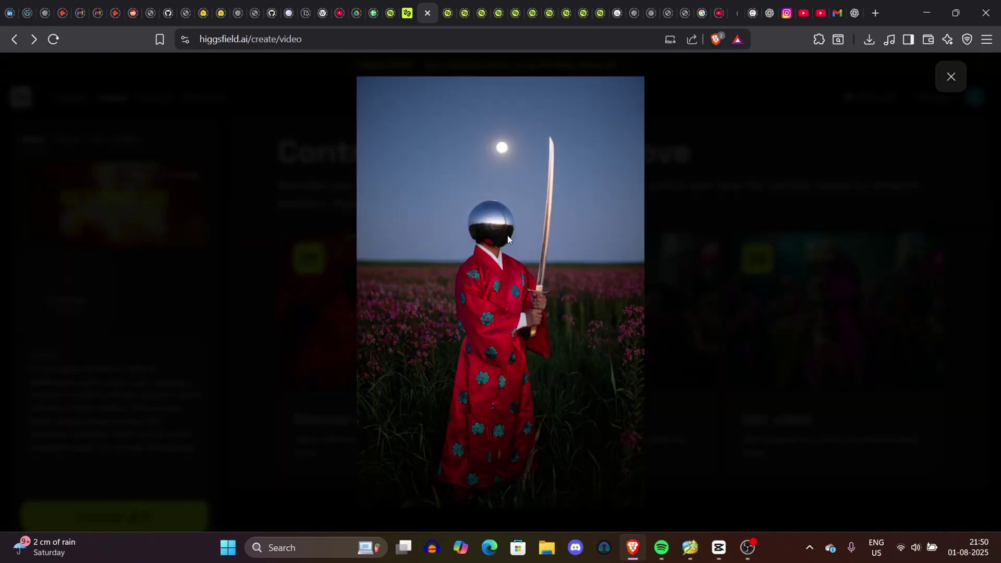
pyautogui.click(503, 200)
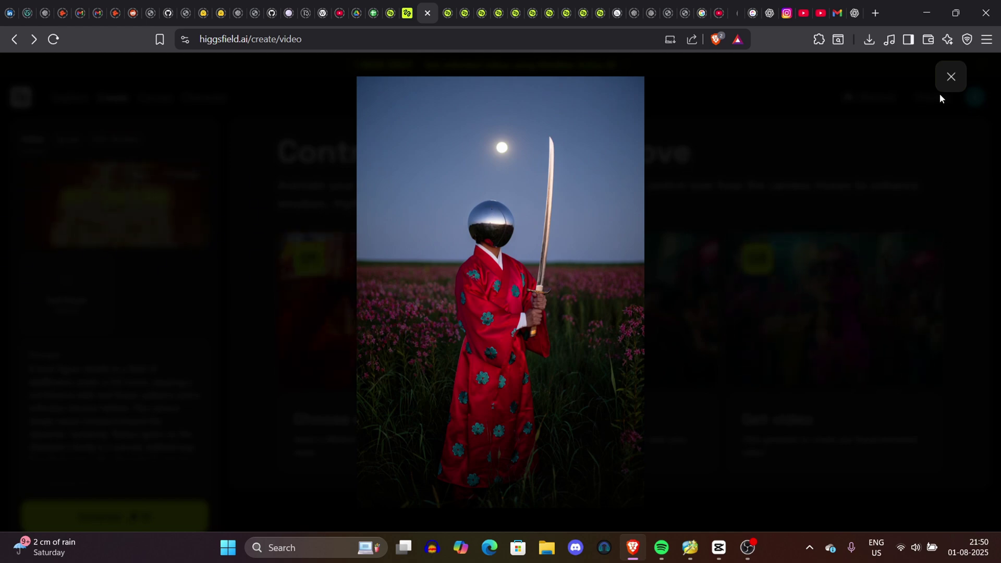
pyautogui.click(948, 81)
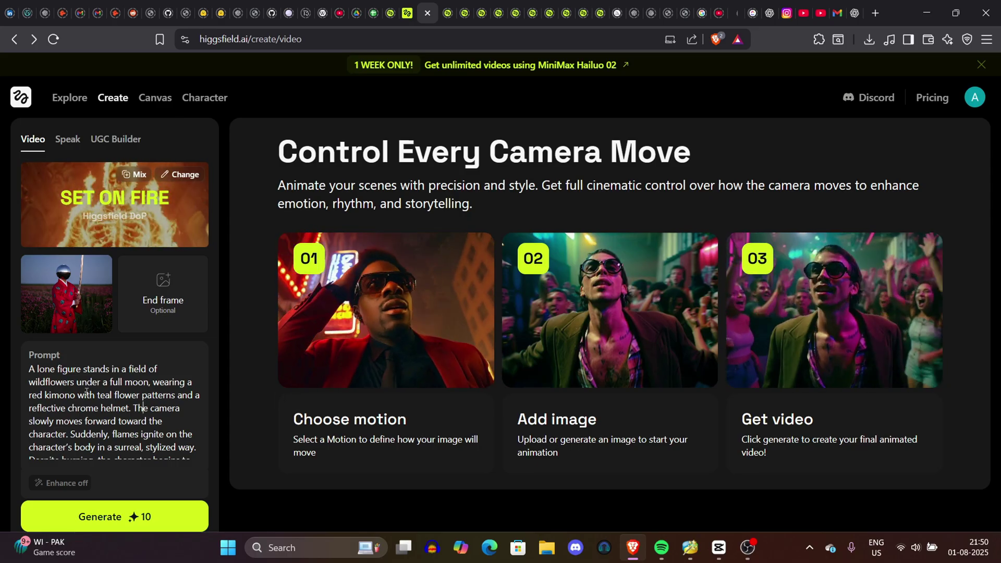
# - Select through the Set on Fire burning sword-dance prompt text
pyautogui.moveTo(36, 369)
pyautogui.mouseDown()
pyautogui.moveTo(100, 409)
pyautogui.moveTo(104, 428)
pyautogui.mouseUp()
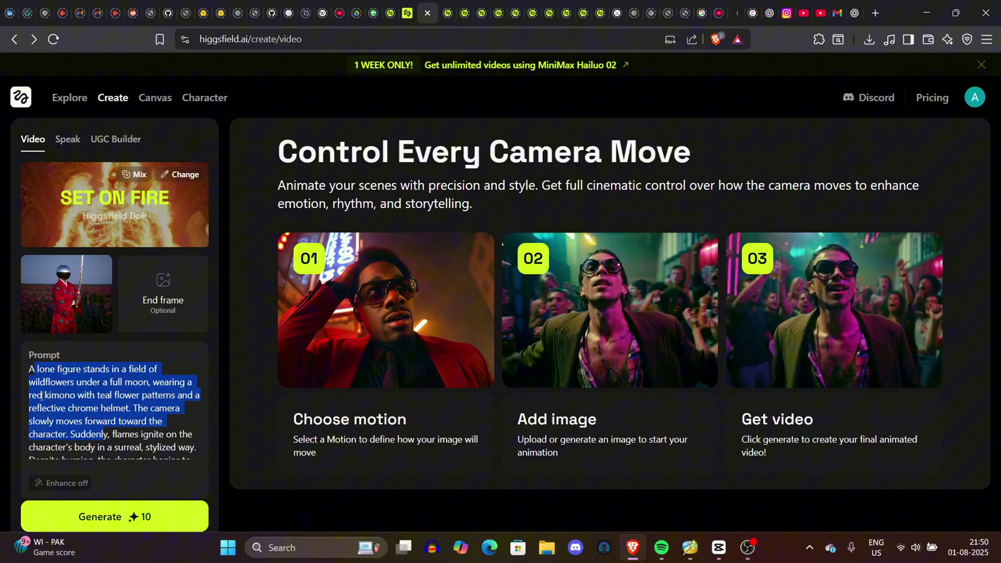
pyautogui.click(29, 369)
pyautogui.moveTo(131, 408); pyautogui.dragTo(179, 474)
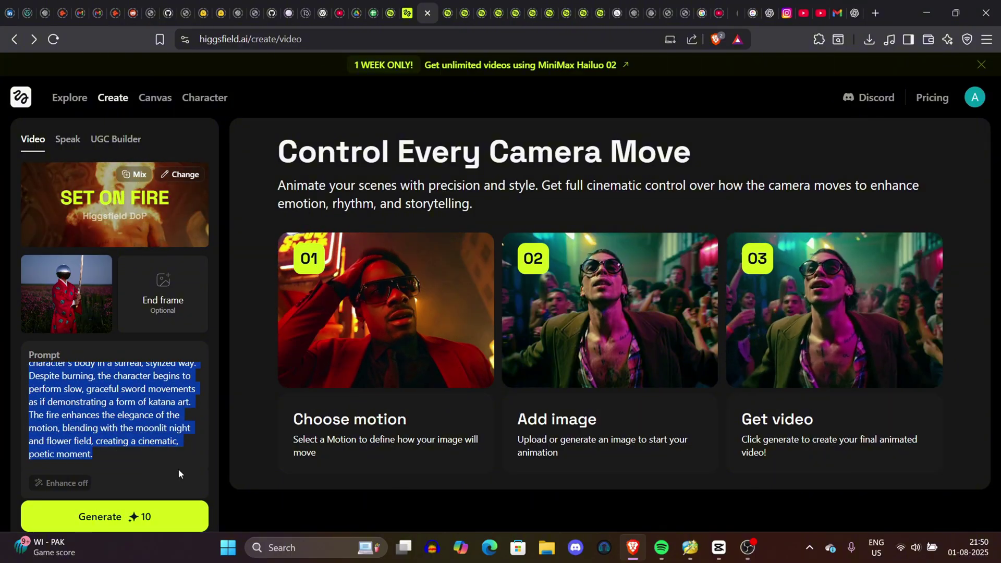
pyautogui.click(130, 417)
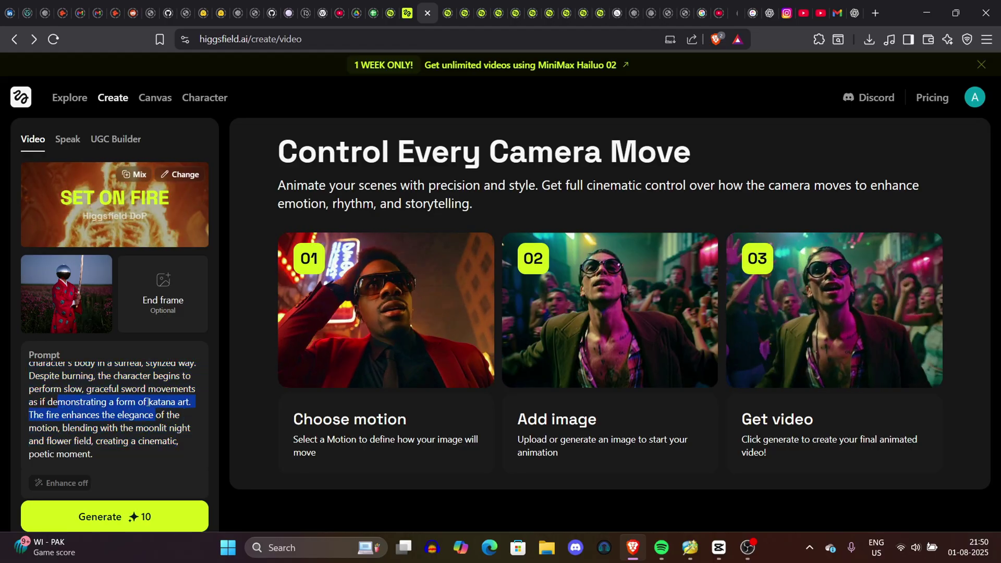
pyautogui.tripleClick(118, 435)
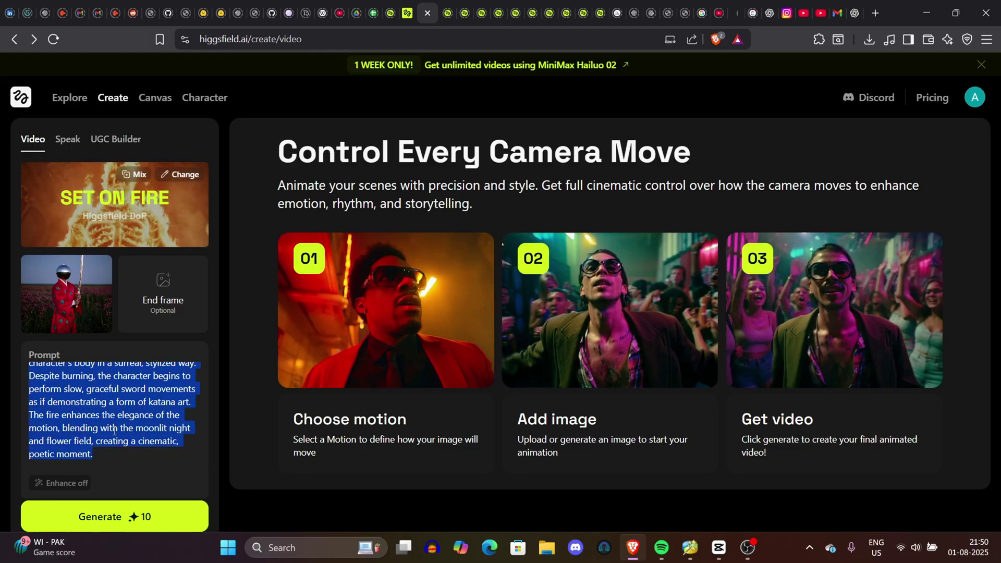
pyautogui.scroll(1, 103, 360)
pyautogui.scroll(2, 79, 375)
pyautogui.click(36, 384)
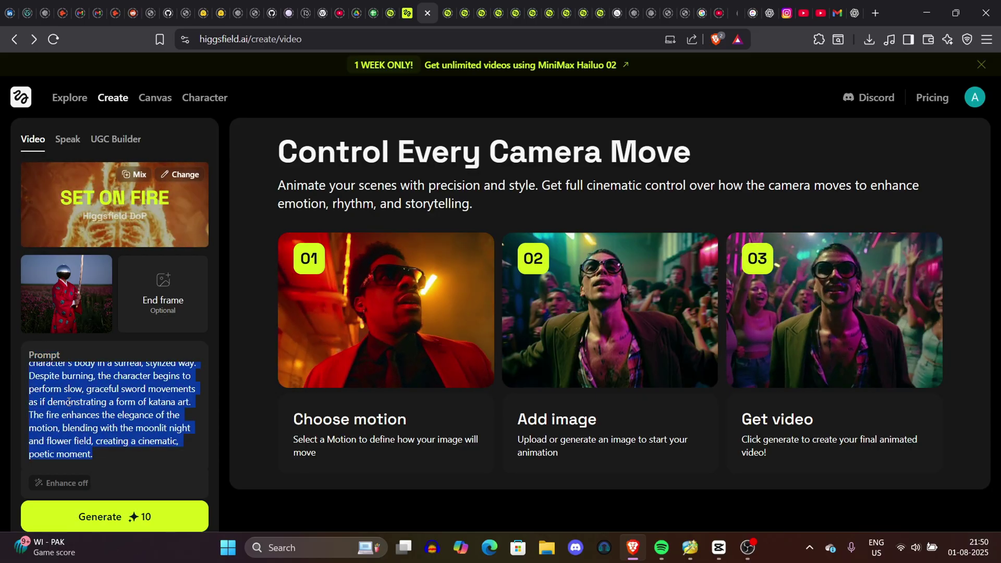
pyautogui.moveTo(68, 402); pyautogui.dragTo(99, 348)
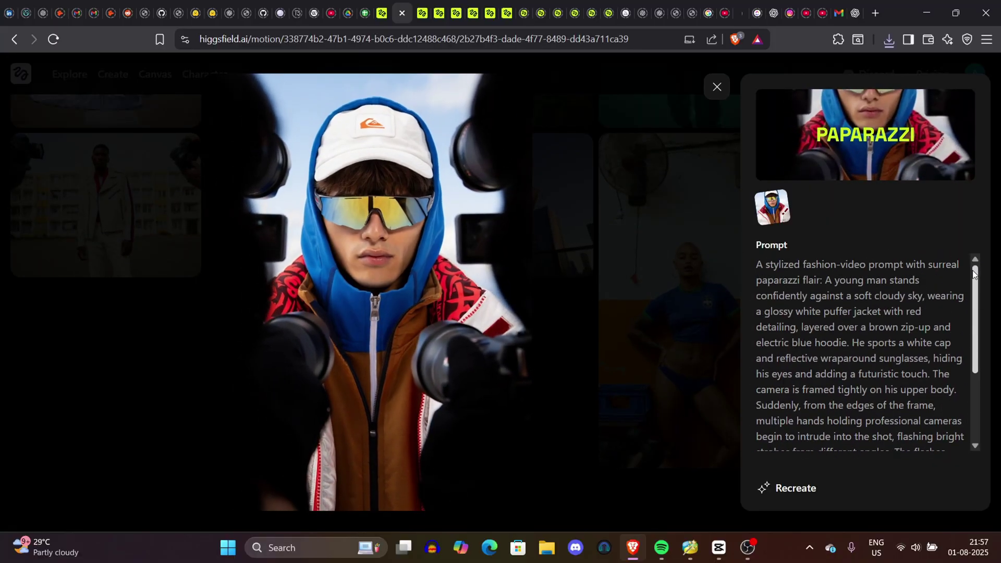
pyautogui.moveTo(973, 274)
pyautogui.mouseDown()
pyautogui.moveTo(956, 412)
pyautogui.moveTo(980, 280)
pyautogui.mouseUp()
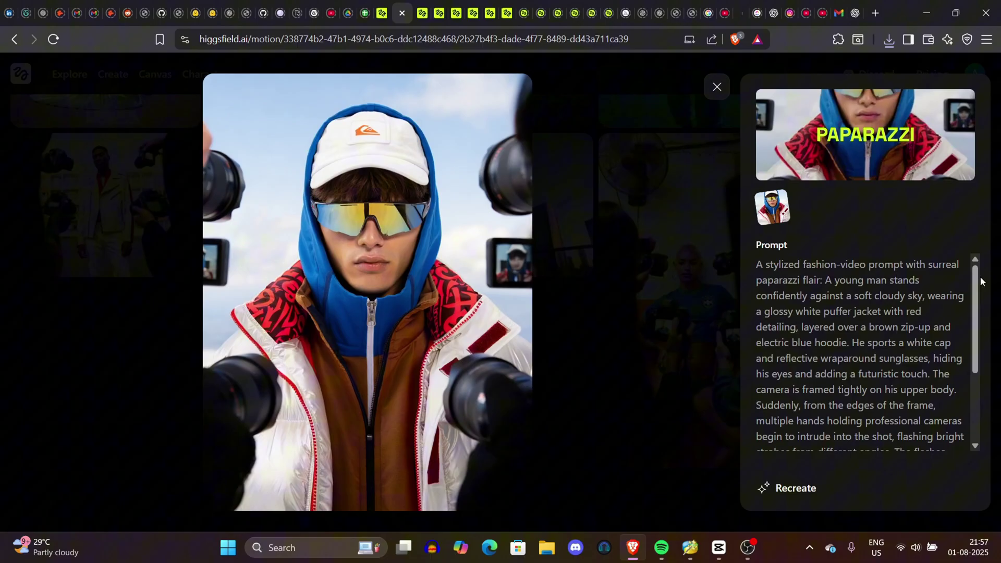
# - Copy the Paparazzi video's prompt text from the Prompt panel
pyautogui.click(860, 344)
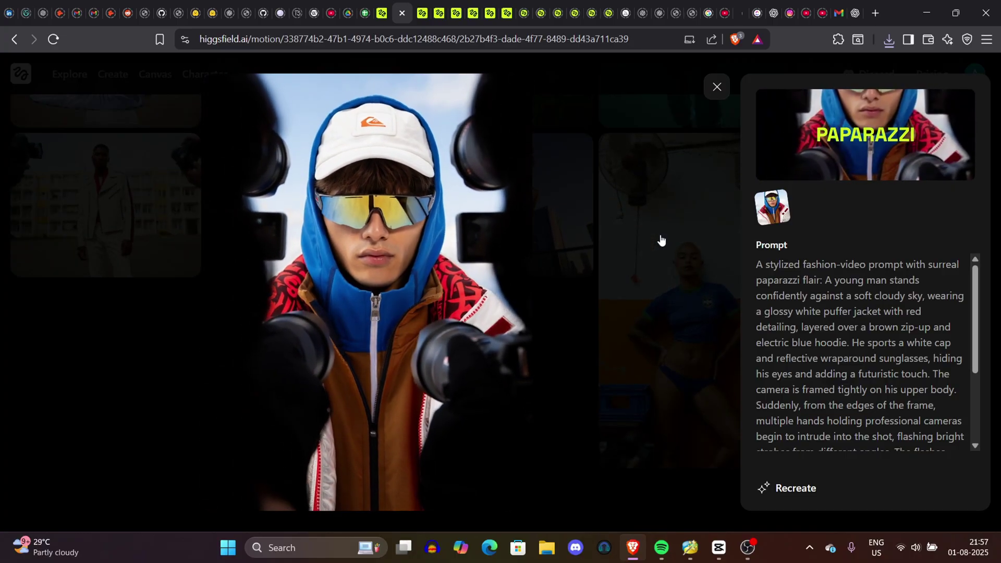
pyautogui.scroll(-3, 970, 371)
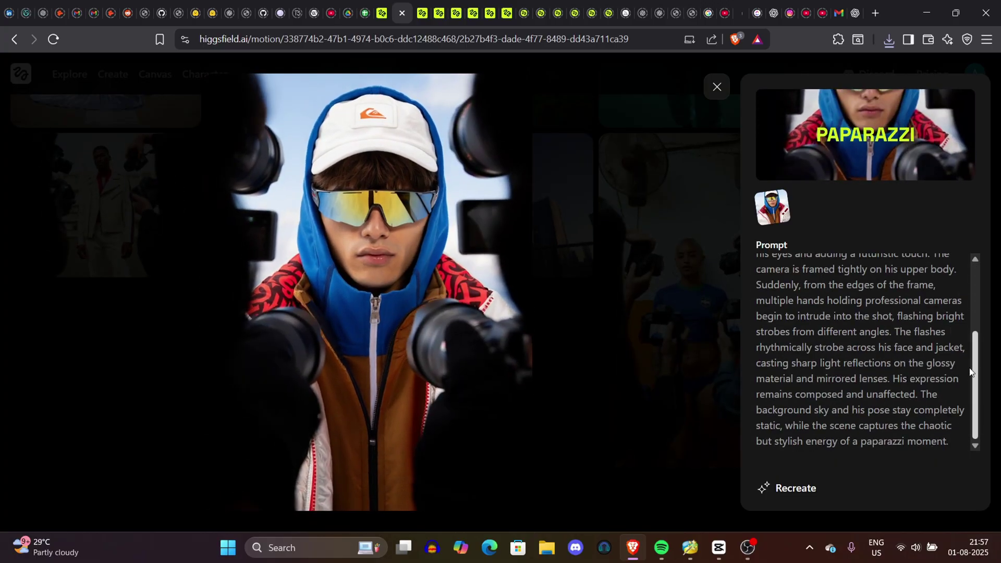
pyautogui.scroll(5, 970, 371)
pyautogui.scroll(-3, 960, 361)
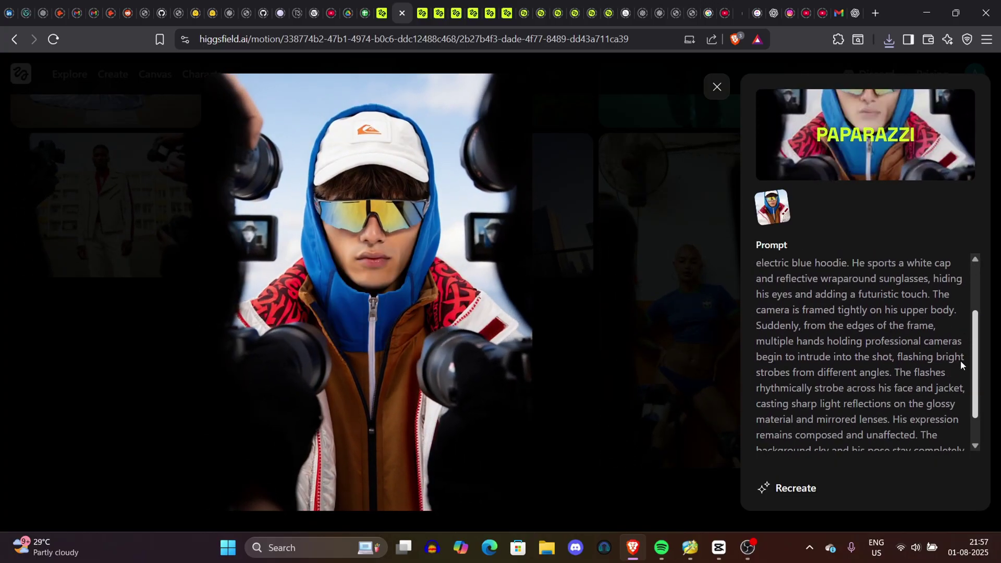
pyautogui.scroll(-1, 962, 358)
pyautogui.scroll(4, 973, 313)
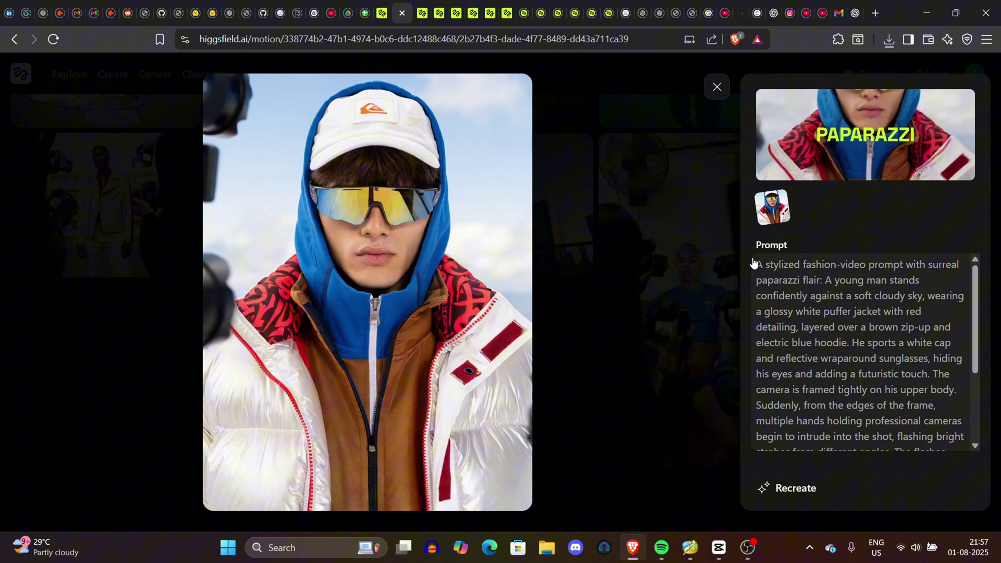
pyautogui.click(884, 270)
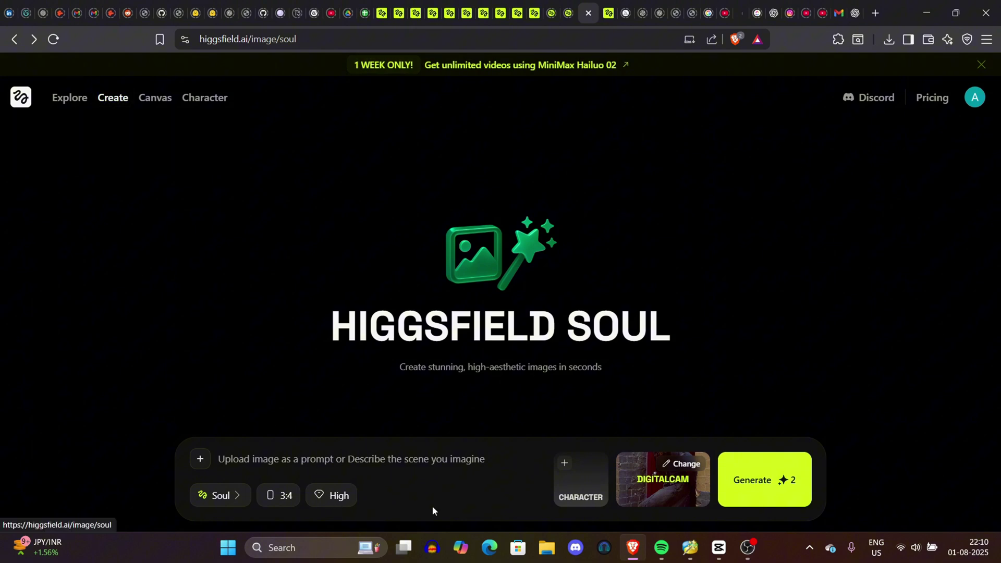
# - Inspect the 3:4 aspect ratio, Soul model and High quality dropdowns in turn
pyautogui.click(280, 498)
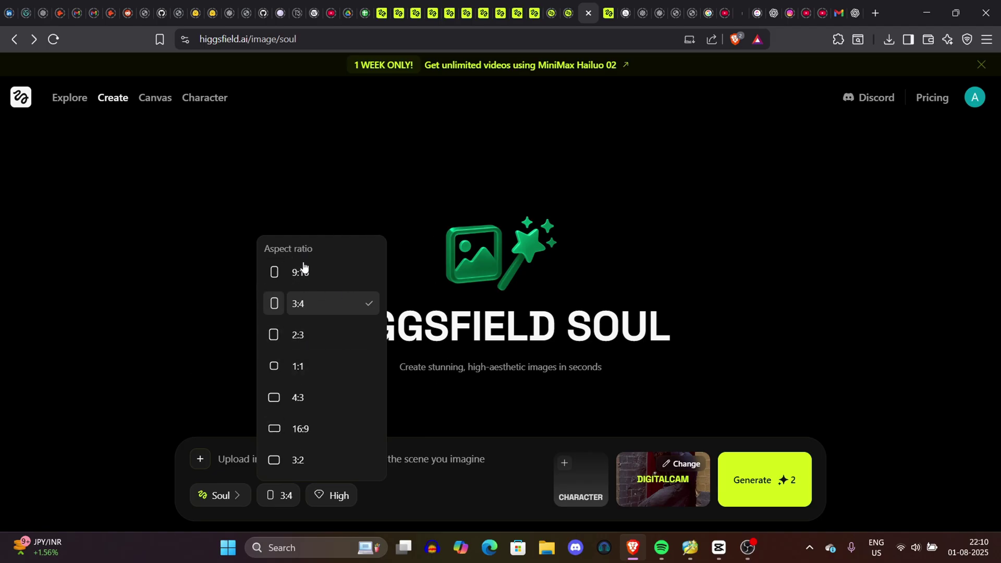
pyautogui.click(221, 495)
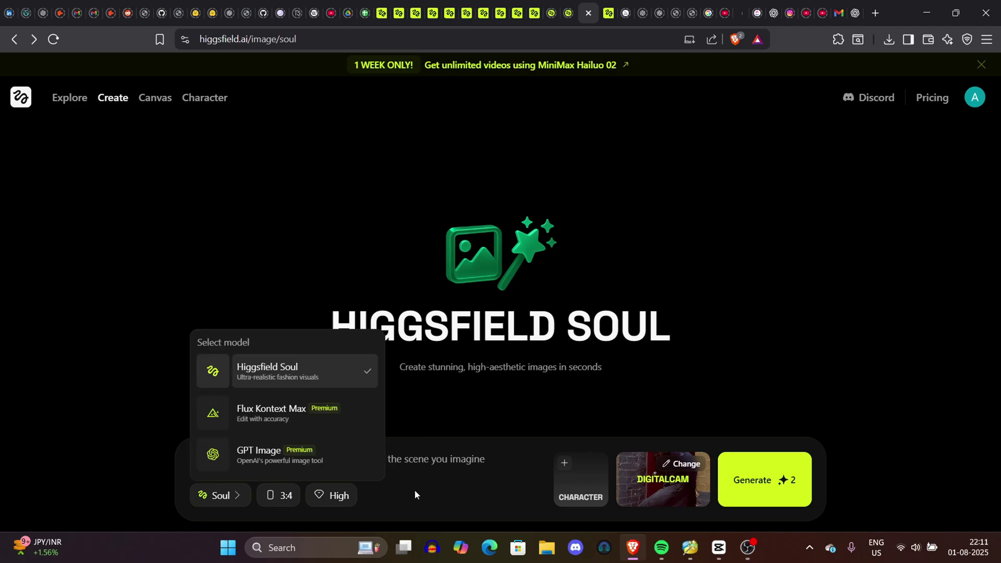
pyautogui.click(334, 498)
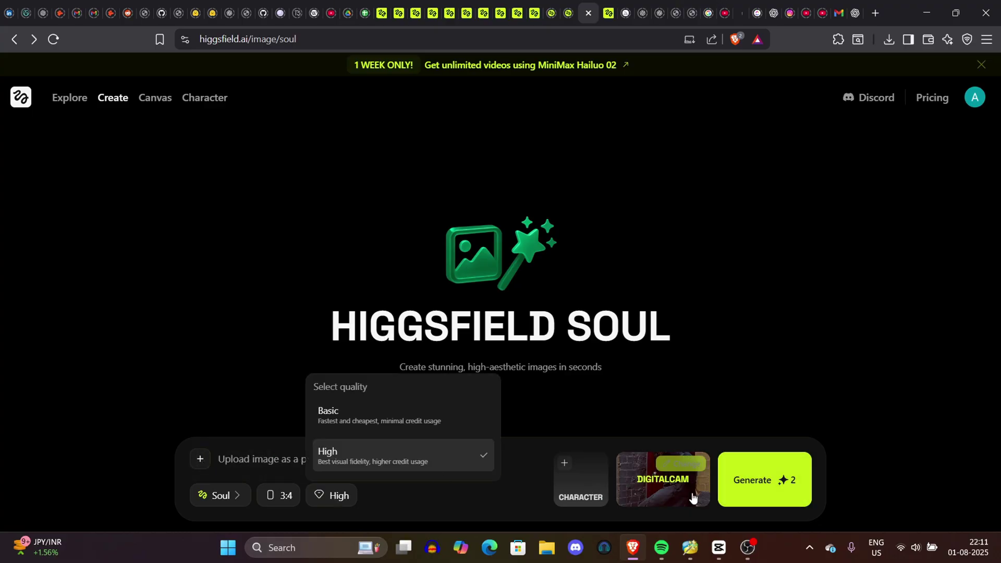
pyautogui.click(681, 464)
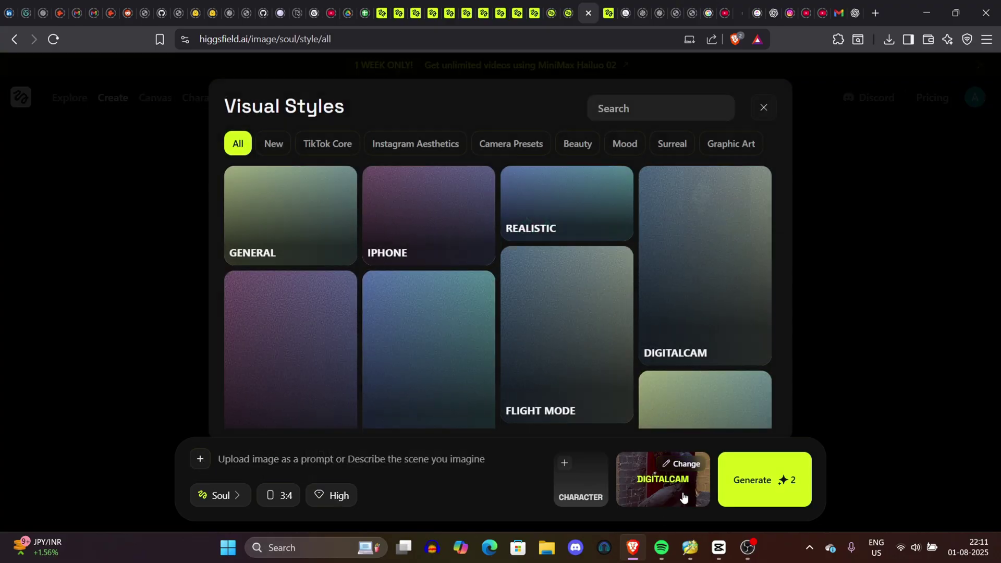
pyautogui.click(220, 494)
pyautogui.click(331, 498)
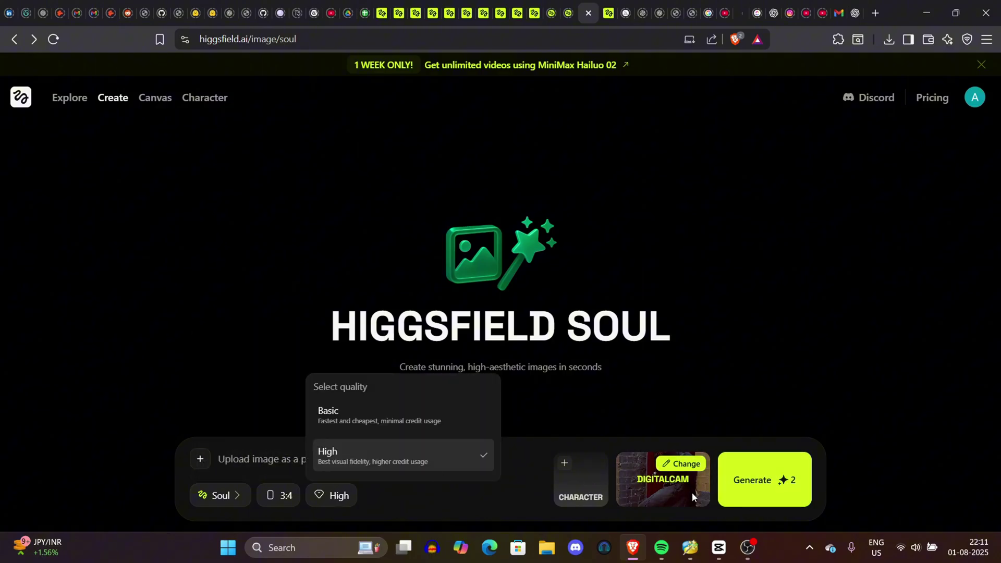
pyautogui.click(671, 466)
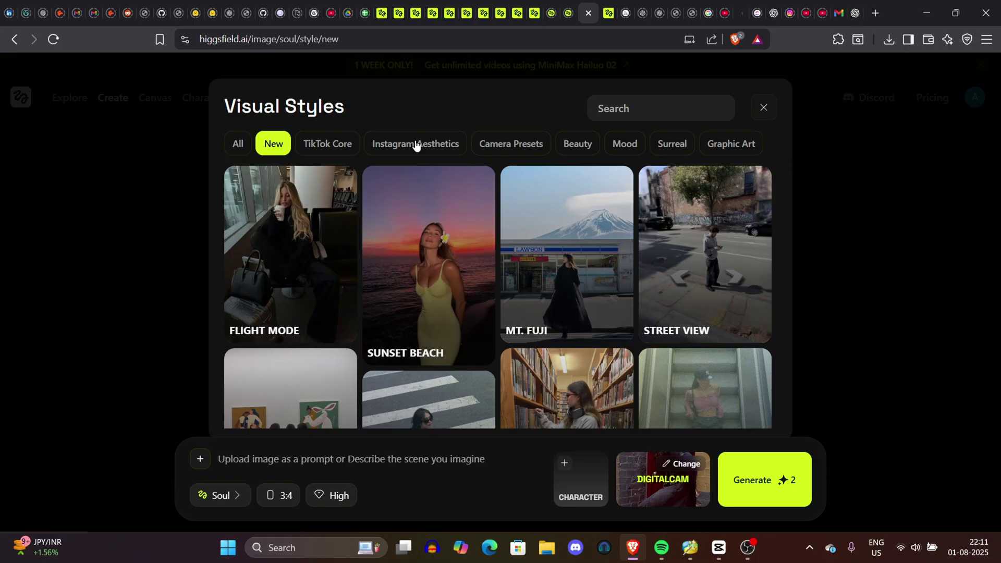
pyautogui.click(457, 151)
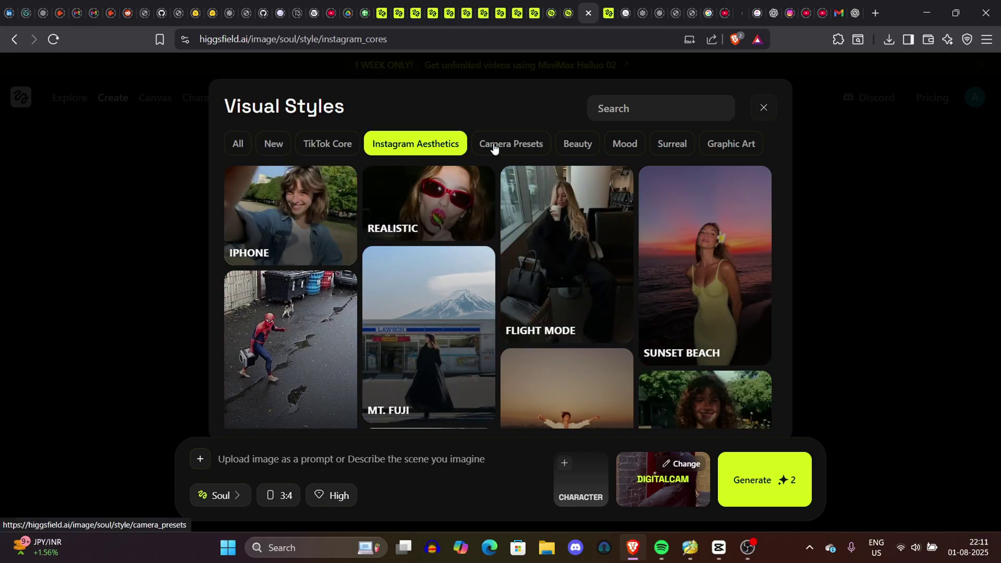
pyautogui.click(494, 149)
pyautogui.click(673, 147)
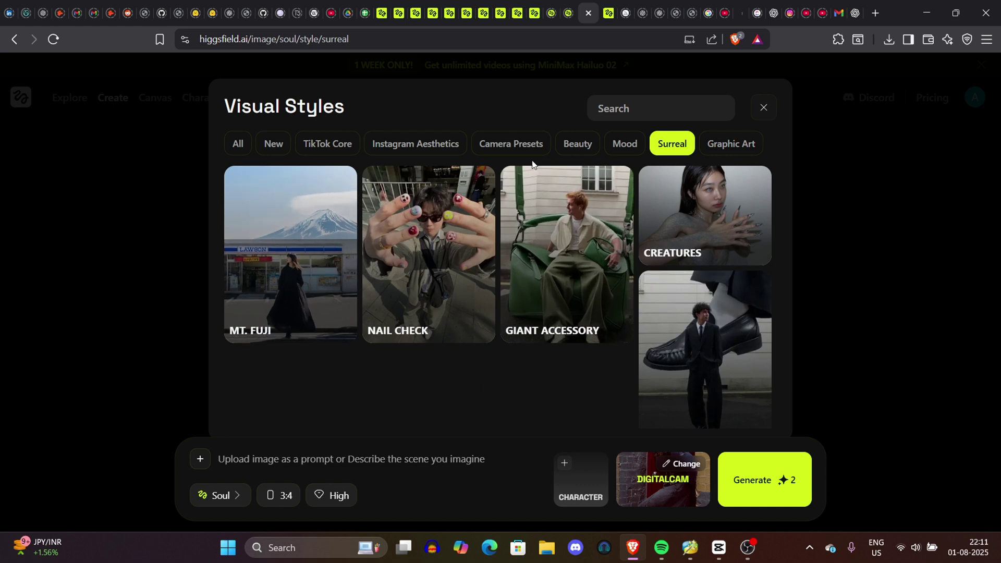
pyautogui.click(513, 142)
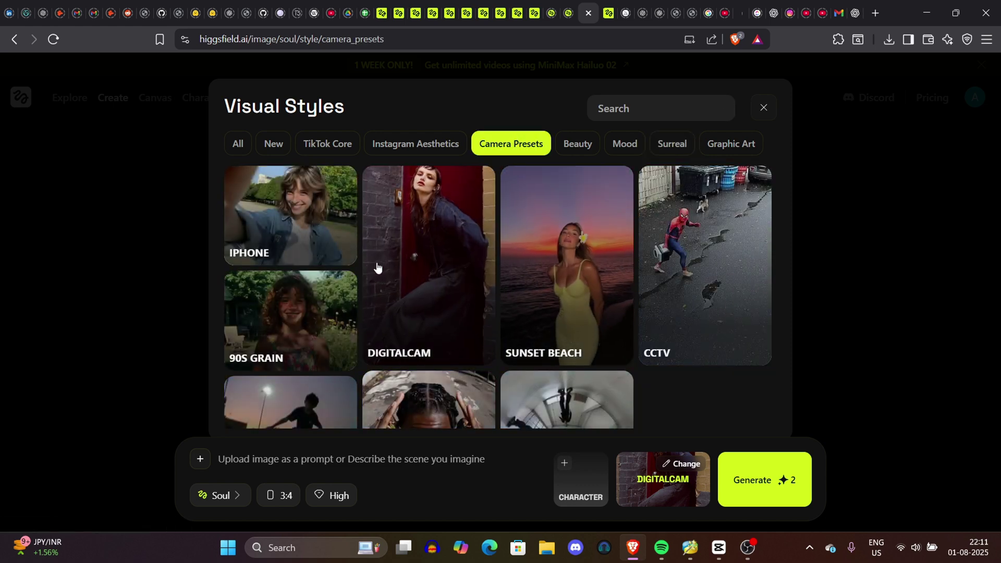
pyautogui.click(764, 107)
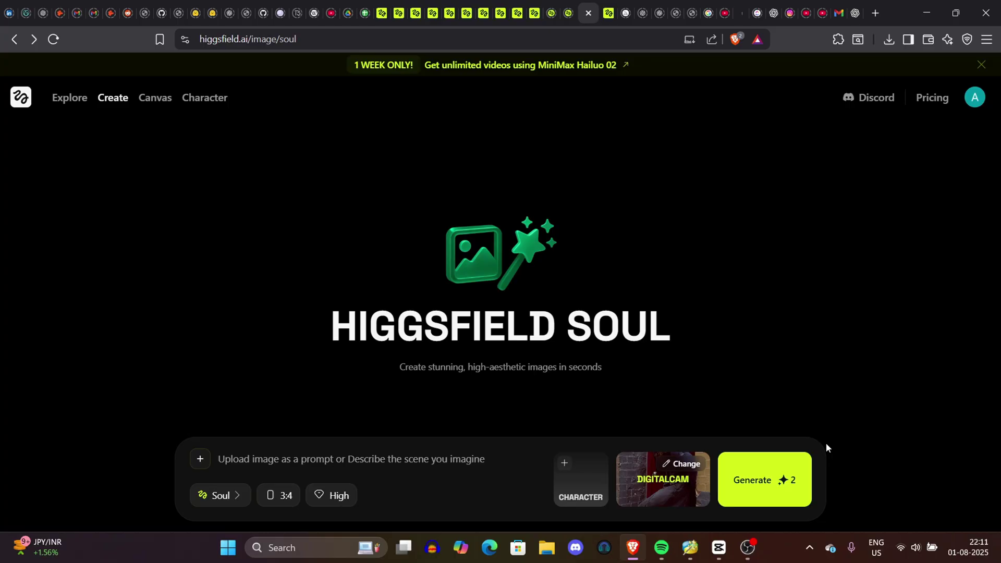
pyautogui.hotkey('alt', 'Right')
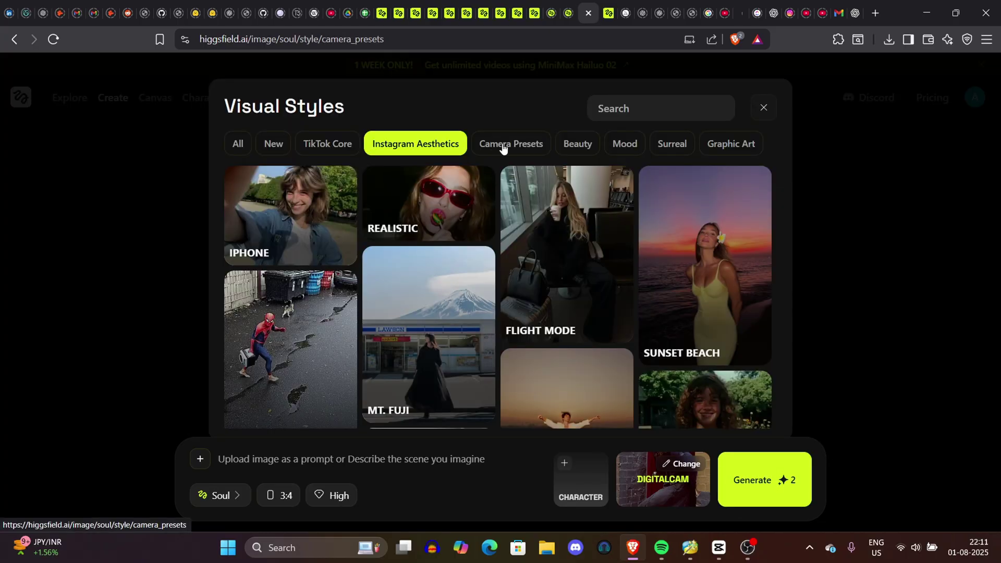
pyautogui.click(671, 143)
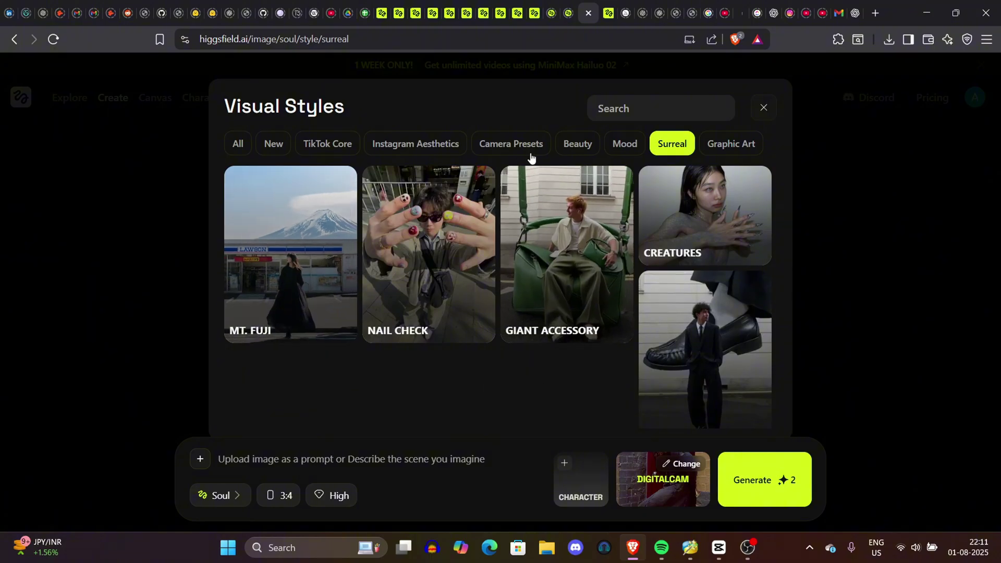
pyautogui.click(511, 142)
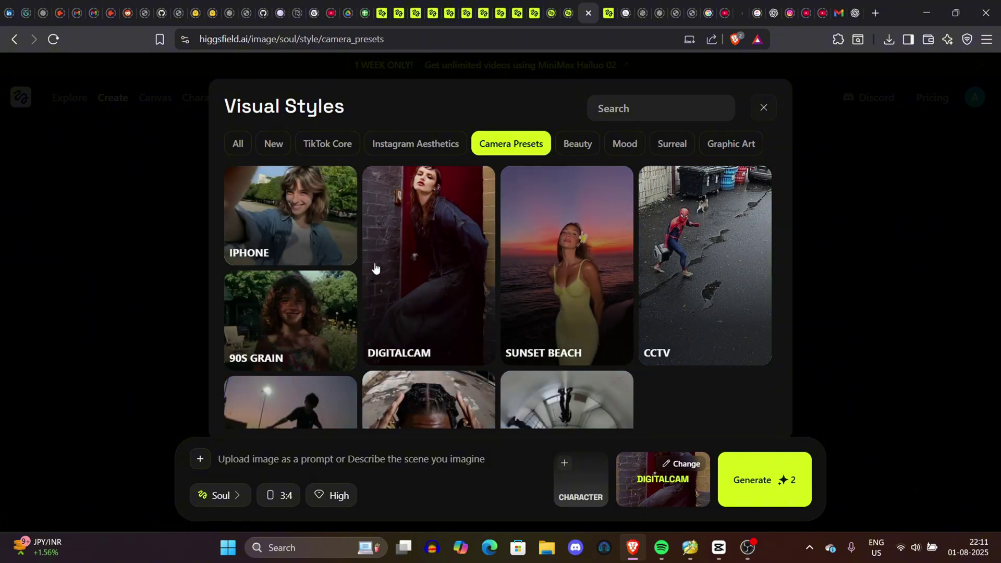
pyautogui.click(763, 106)
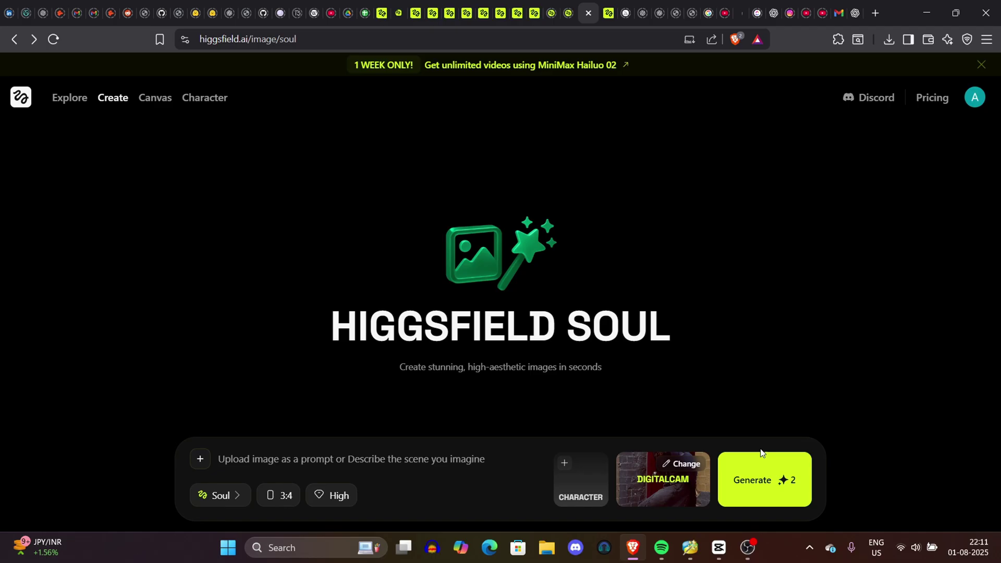
pyautogui.moveTo(286, 315); pyautogui.dragTo(590, 314)
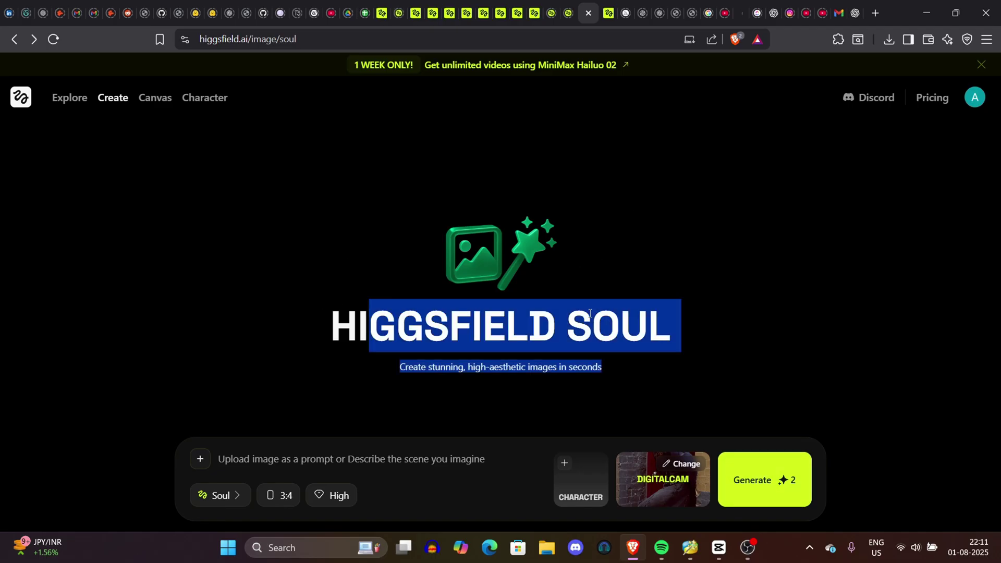
pyautogui.click(589, 314)
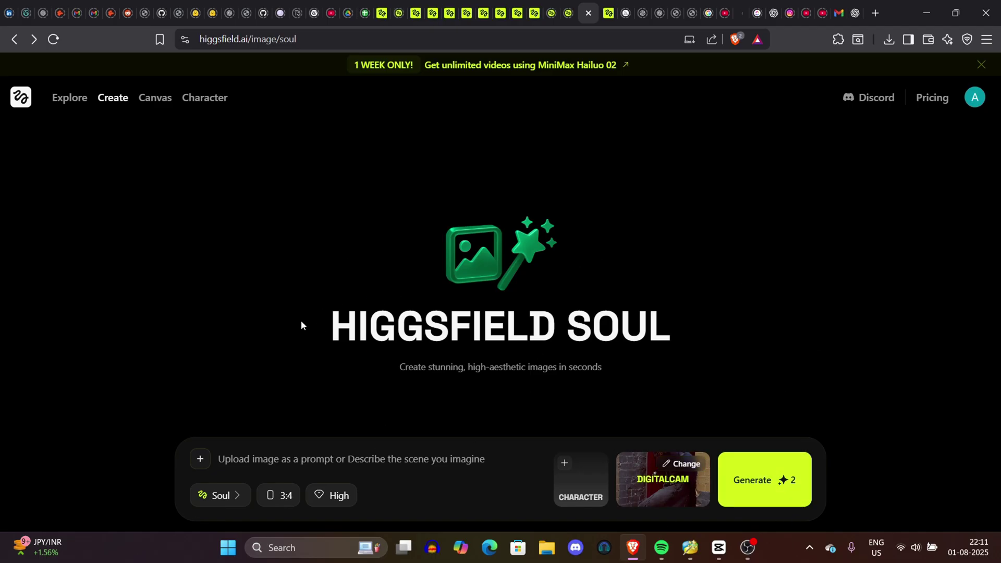
pyautogui.moveTo(302, 326); pyautogui.dragTo(756, 316)
pyautogui.click(757, 315)
pyautogui.moveTo(328, 328); pyautogui.dragTo(539, 267)
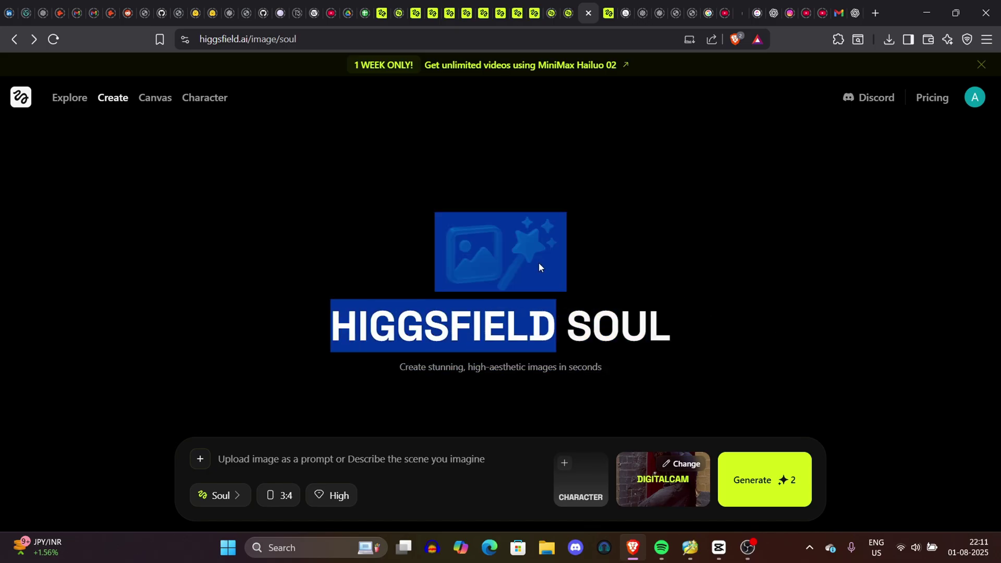
pyautogui.click(703, 307)
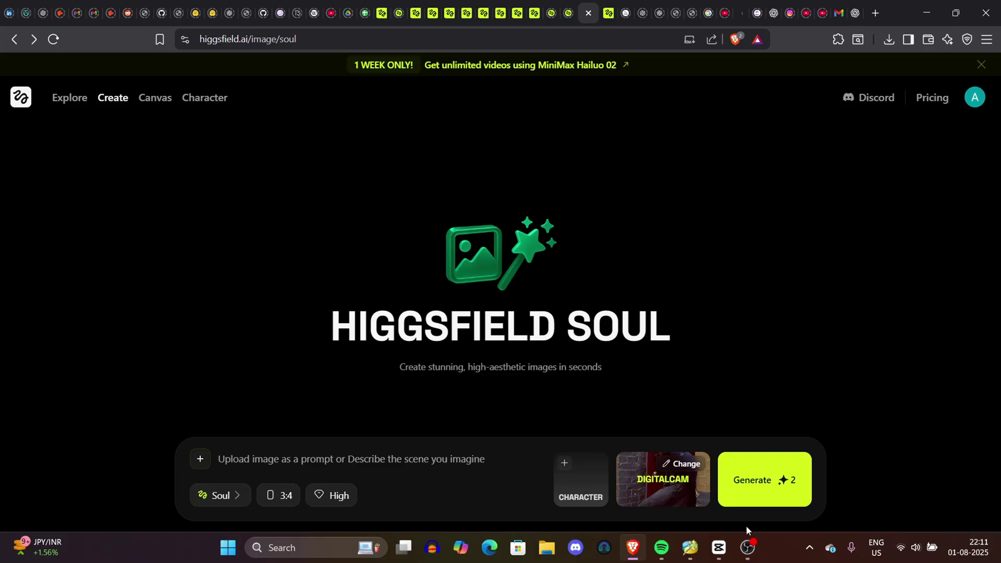